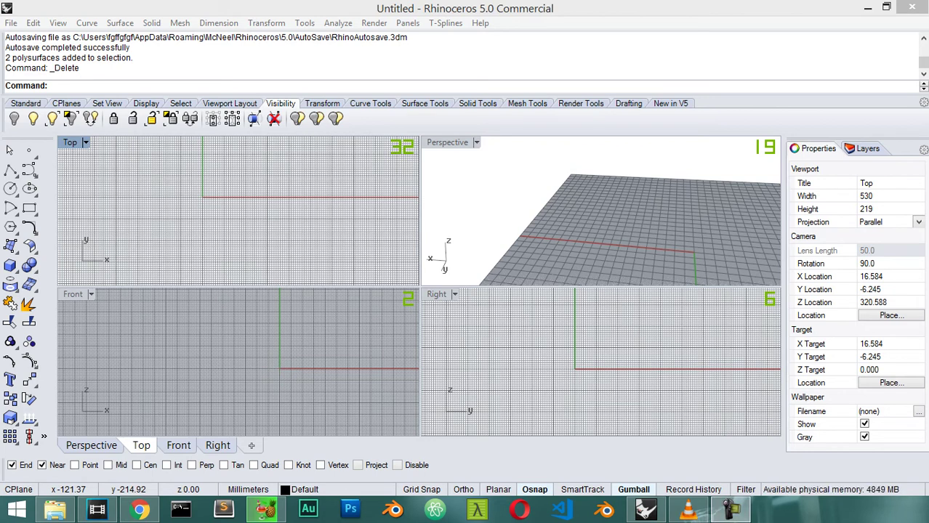
# - Draw a corner-to-corner box about 49 mm high in the Top view, with its rectangular base enclosing the origin
pyautogui.click(191, 206)
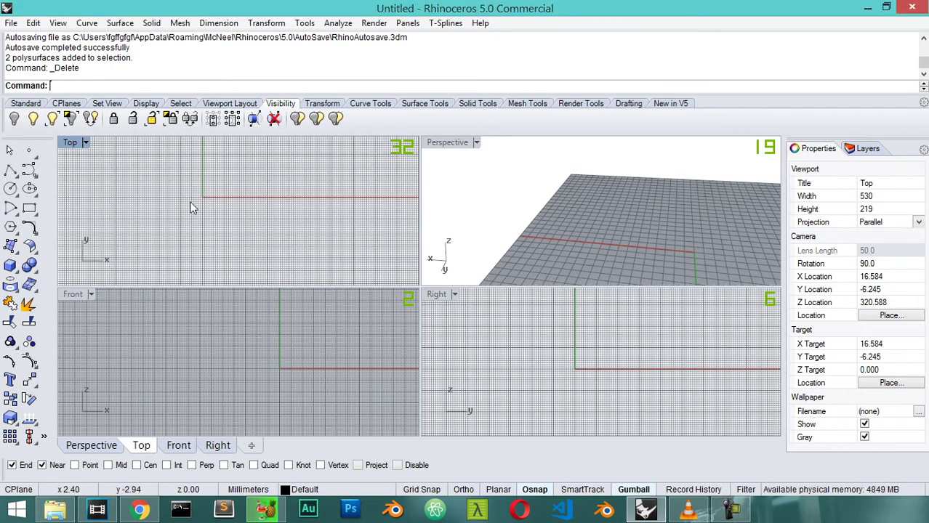
pyautogui.click(10, 265)
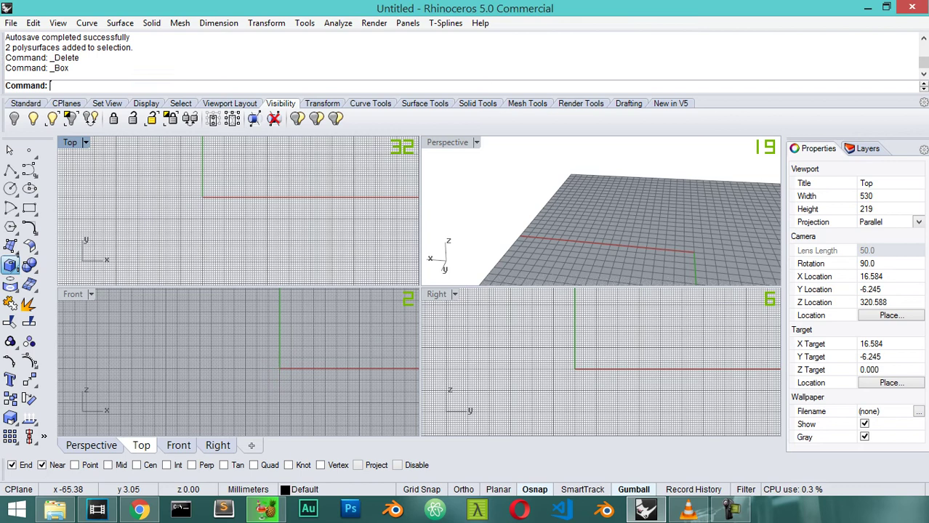
pyautogui.click(293, 166)
pyautogui.click(114, 241)
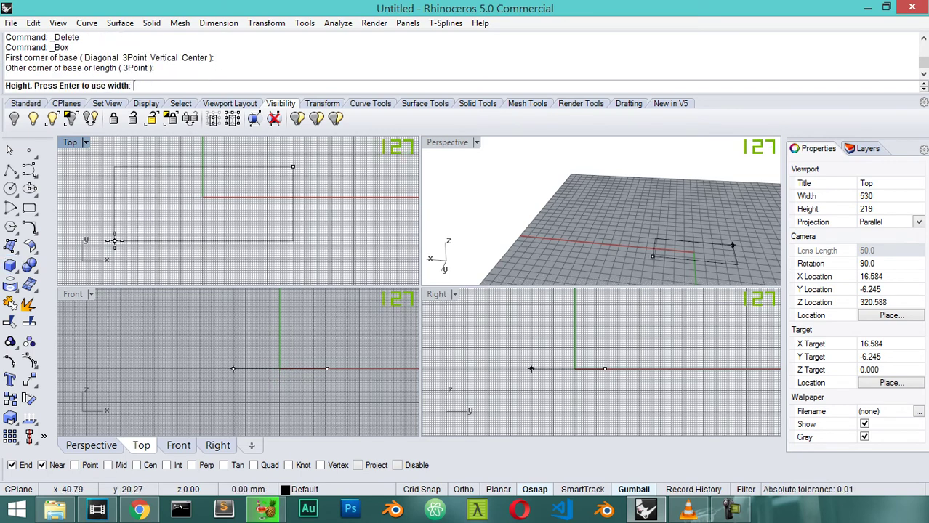
pyautogui.click(128, 137)
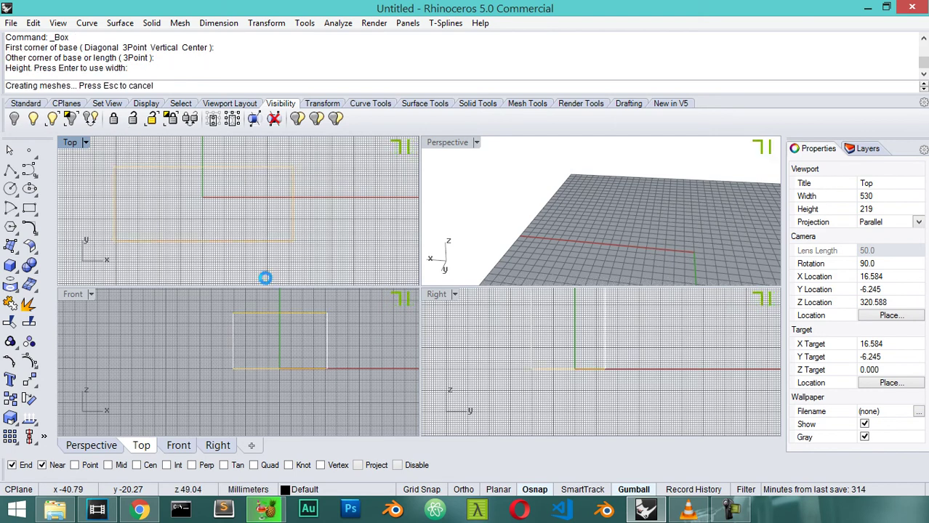
# - Create a sphere of about 40 mm radius centred on the near bottom corner of the box
pyautogui.moveTo(627, 243); pyautogui.dragTo(627, 242, button='right')
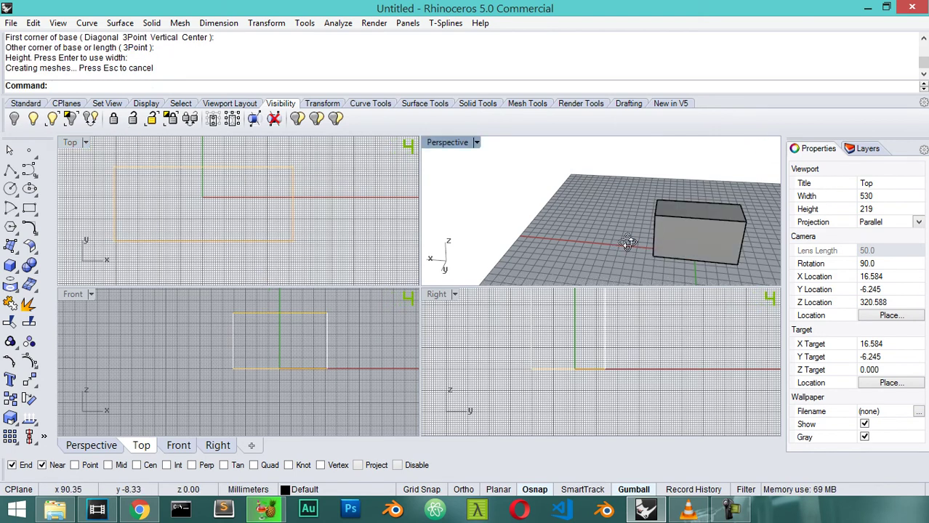
pyautogui.scroll(8, 610, 244)
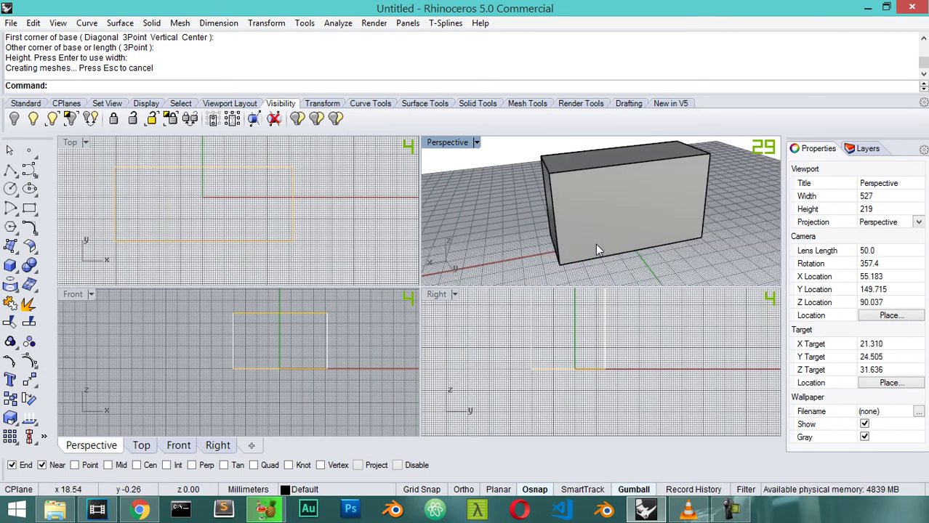
pyautogui.scroll(-4, 605, 240)
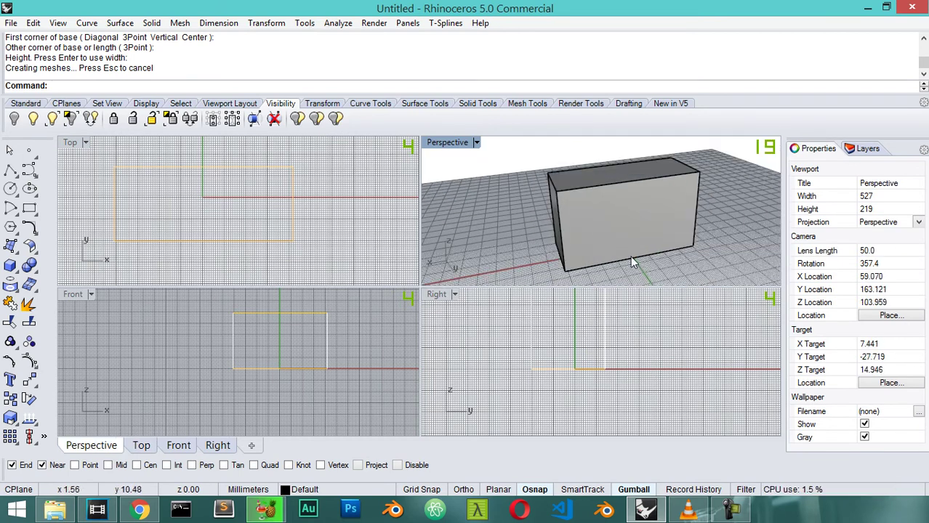
pyautogui.keyDown('shift'); pyautogui.moveTo(636, 262); pyautogui.dragTo(642, 248, button='right'); pyautogui.keyUp('shift')
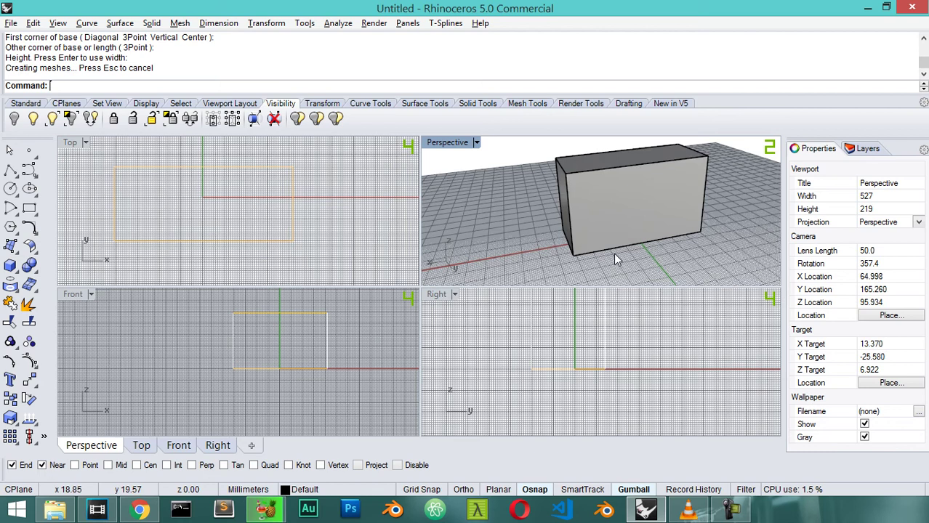
pyautogui.scroll(5, 613, 256)
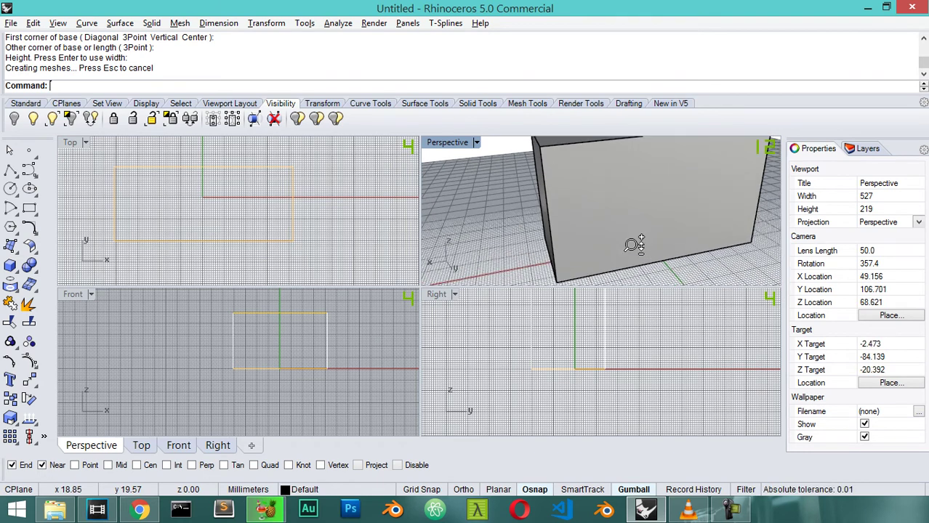
pyautogui.click(12, 269)
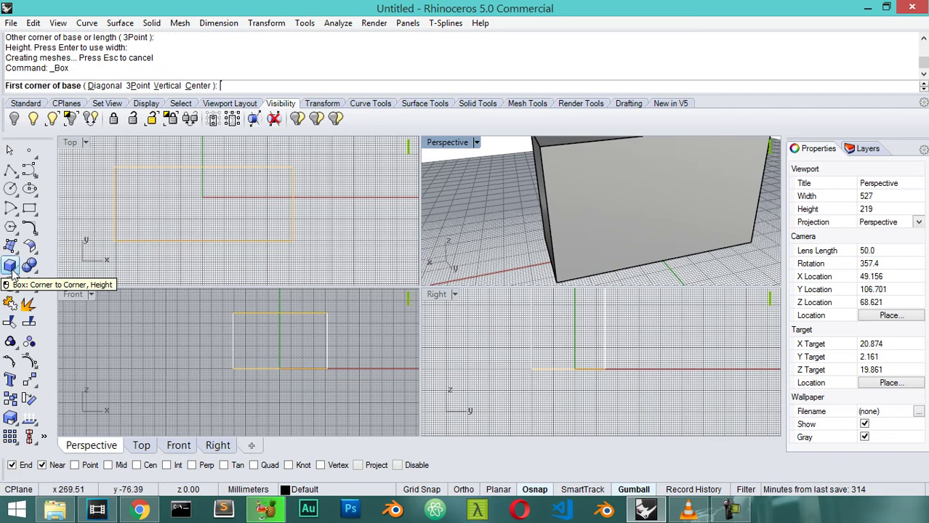
pyautogui.press('Escape')
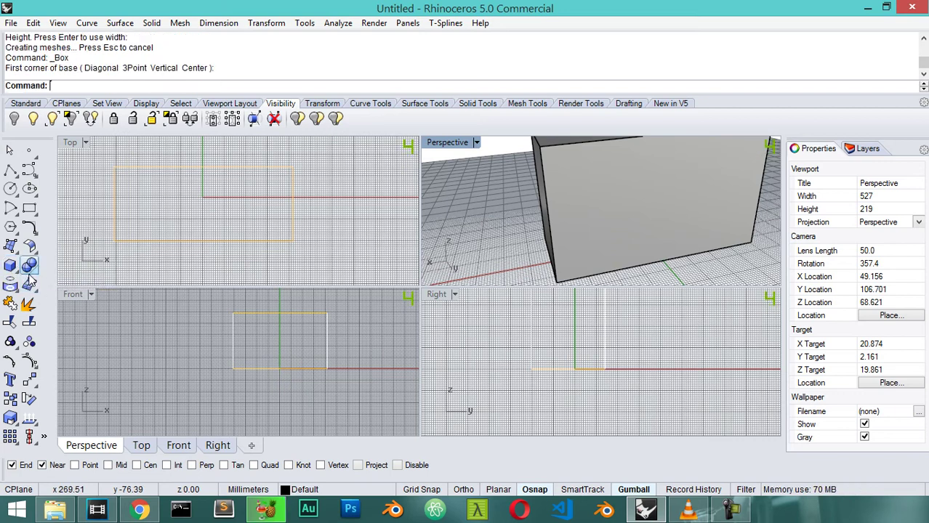
pyautogui.click(16, 271)
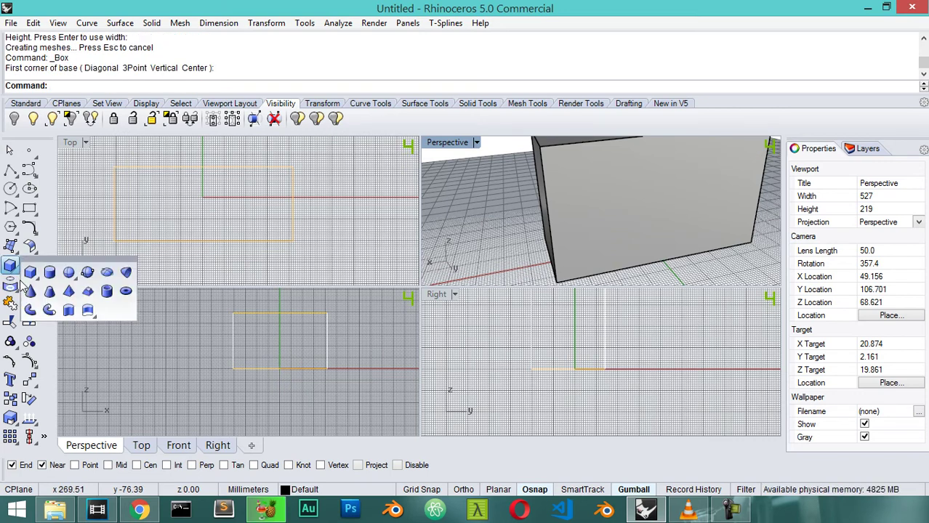
pyautogui.click(69, 272)
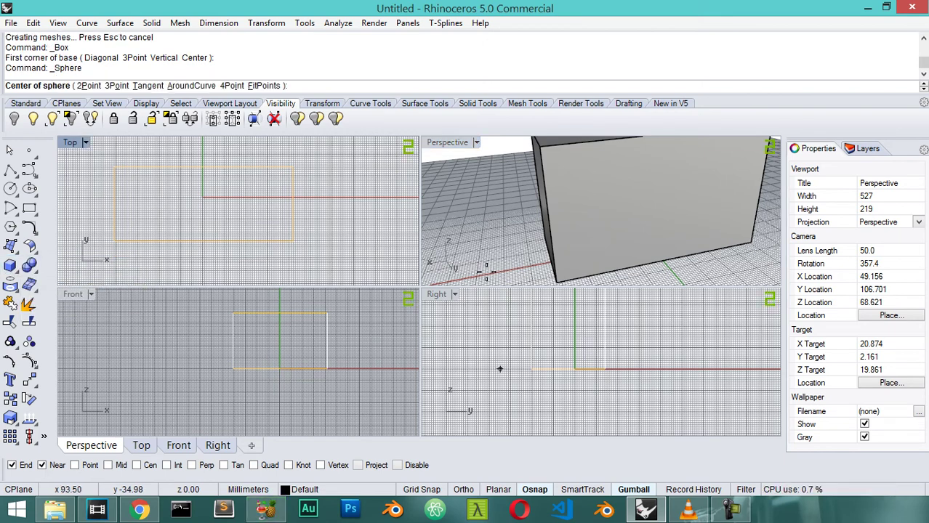
pyautogui.click(556, 283)
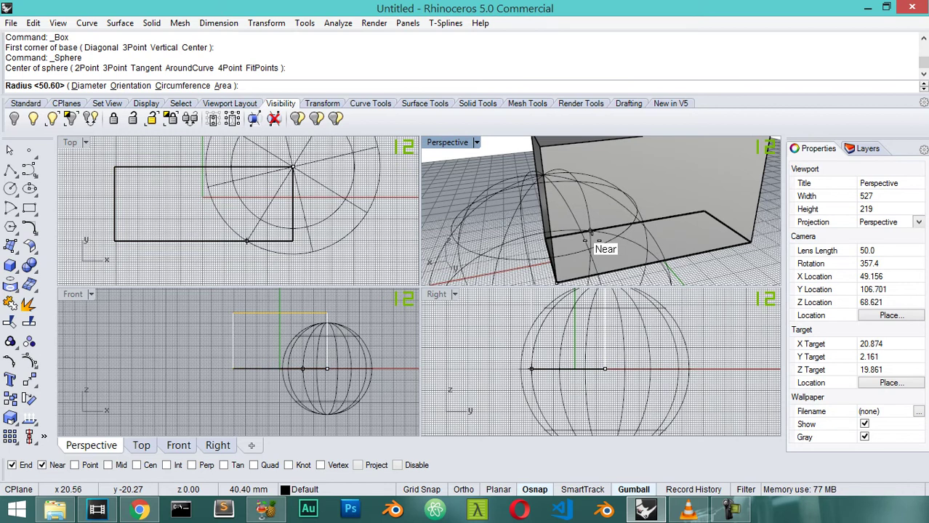
pyautogui.click(590, 232)
# - Maximize the Perspective viewport and select the box and the sphere together
pyautogui.scroll(-3, 613, 233)
pyautogui.scroll(6, 744, 208)
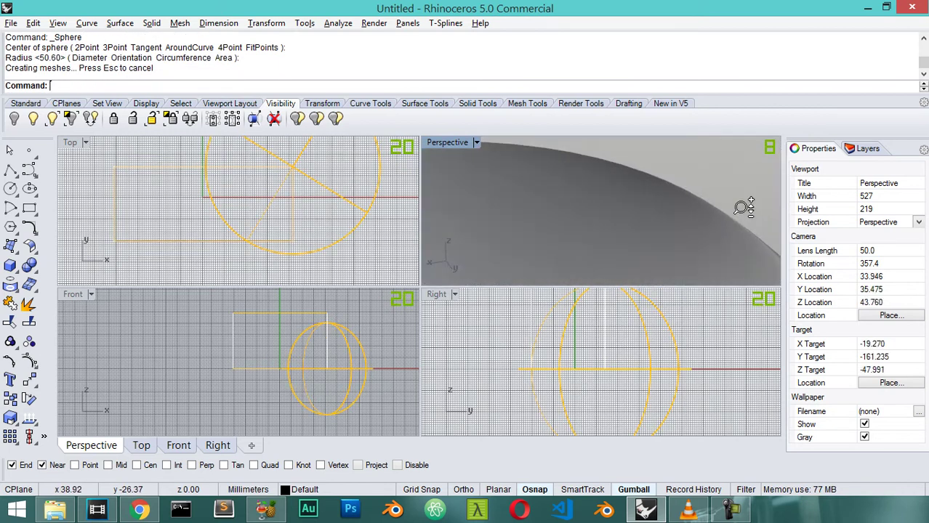
pyautogui.scroll(-10, 741, 208)
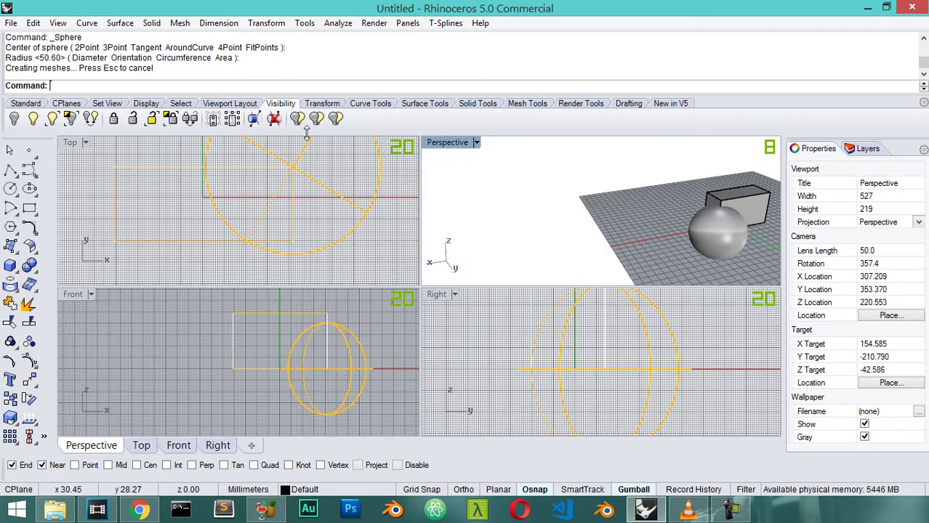
pyautogui.hotkey('ctrl', 'm')
pyautogui.moveTo(646, 326); pyautogui.dragTo(475, 325, button='right')
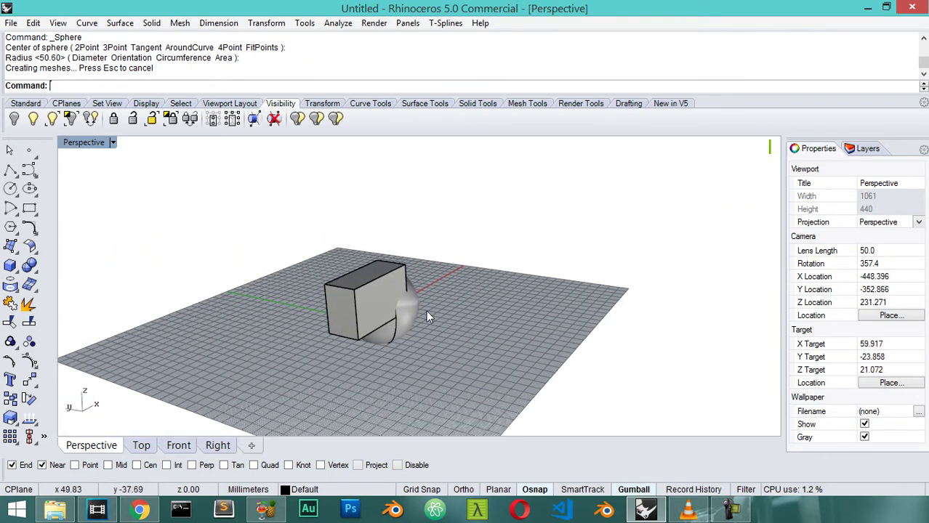
pyautogui.click(397, 314)
pyautogui.keyDown('shift'); pyautogui.click(386, 269); pyautogui.keyUp('shift')
pyautogui.click(445, 251)
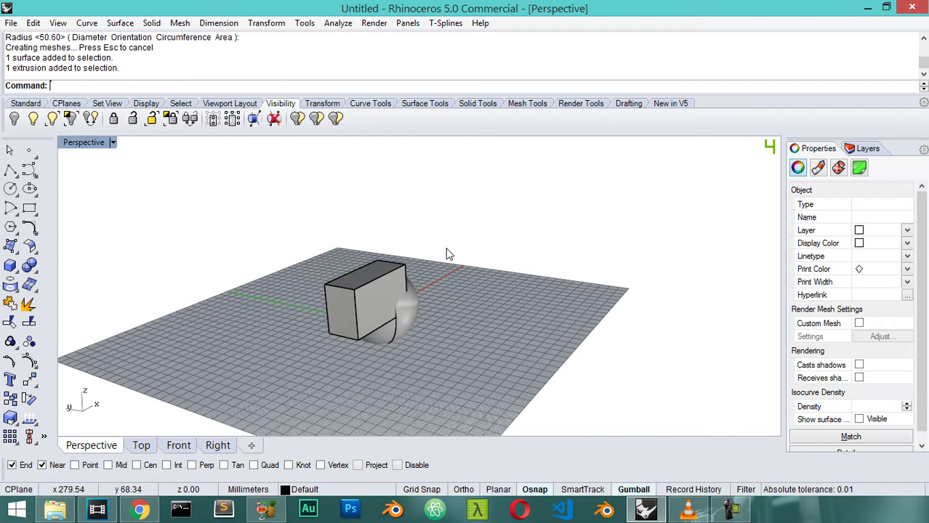
pyautogui.moveTo(331, 350); pyautogui.dragTo(272, 263)
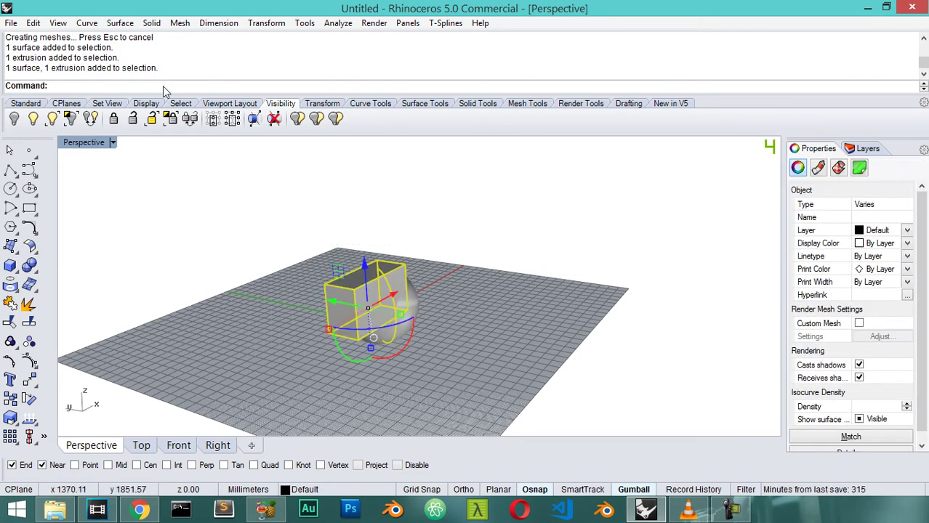
pyautogui.write('Union')
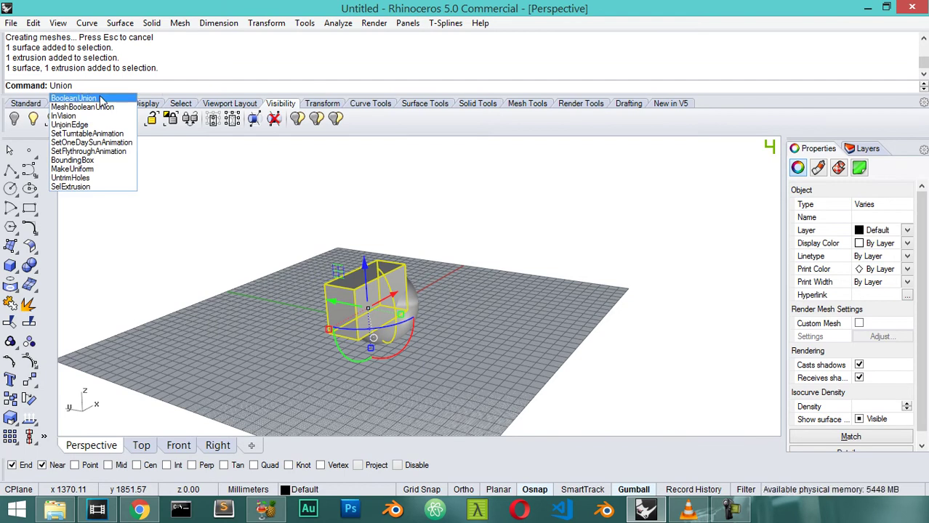
pyautogui.press('Escape')
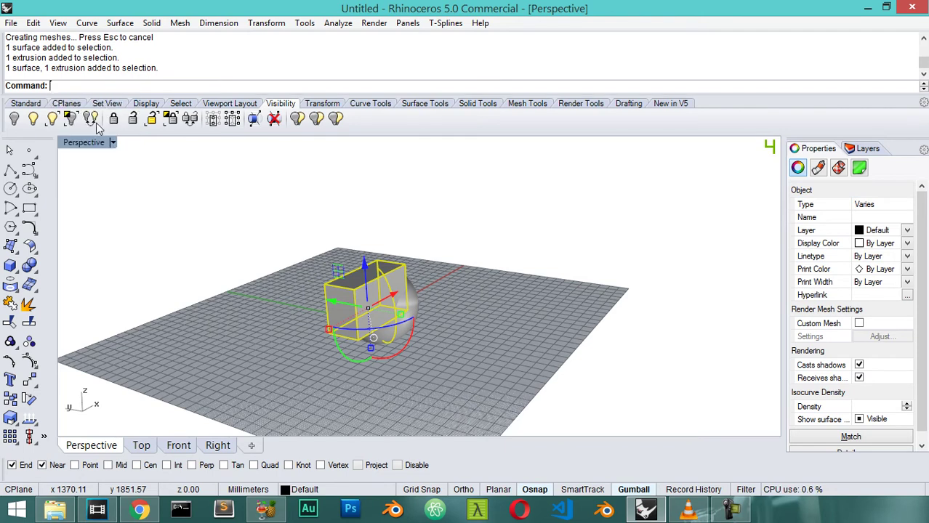
pyautogui.click(29, 284)
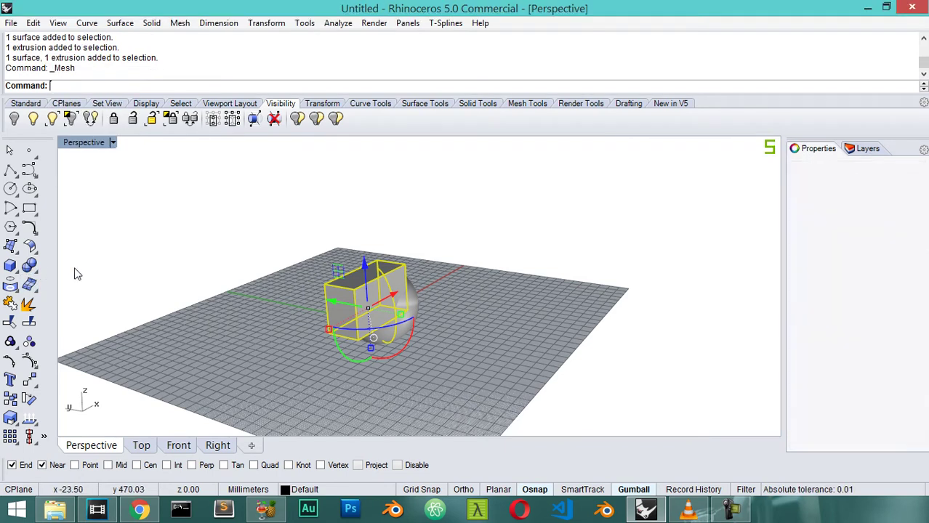
pyautogui.click(367, 310)
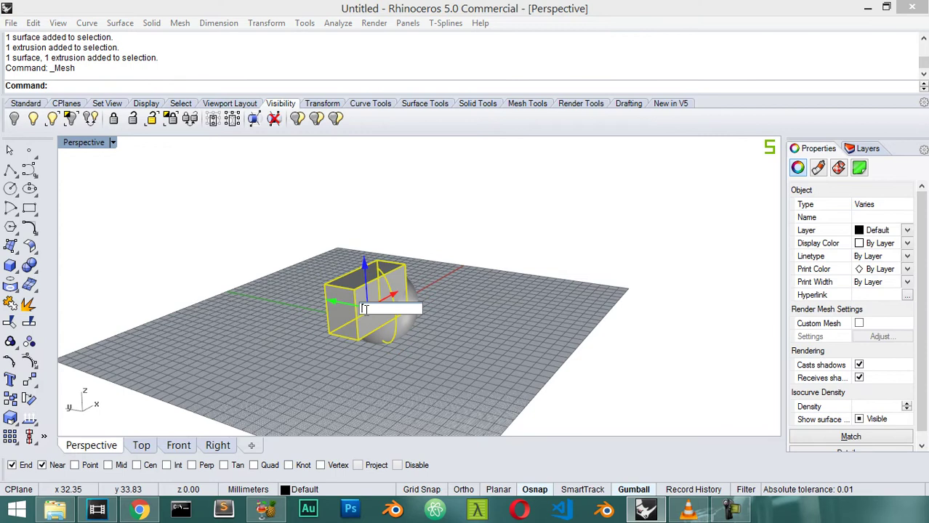
pyautogui.press('Escape')
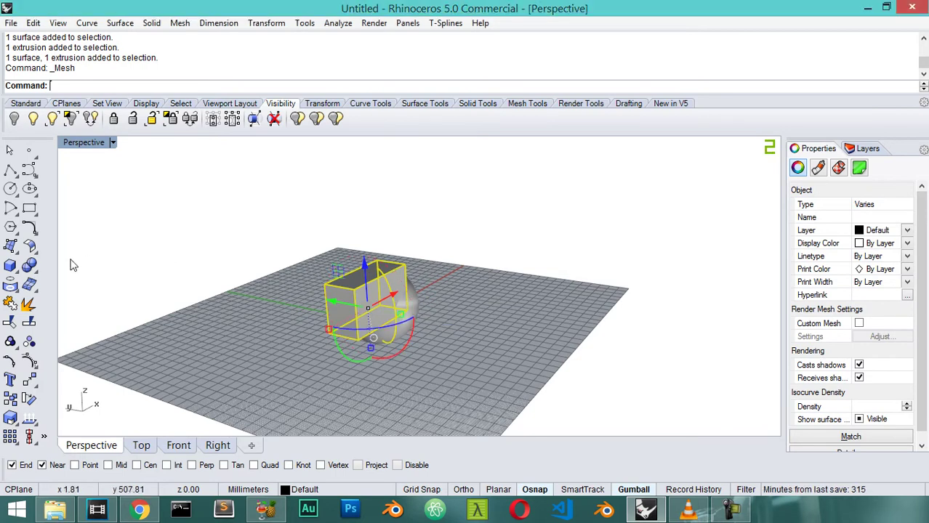
# - Combine the selected box and sphere into one solid with a Boolean union
pyautogui.click(36, 271)
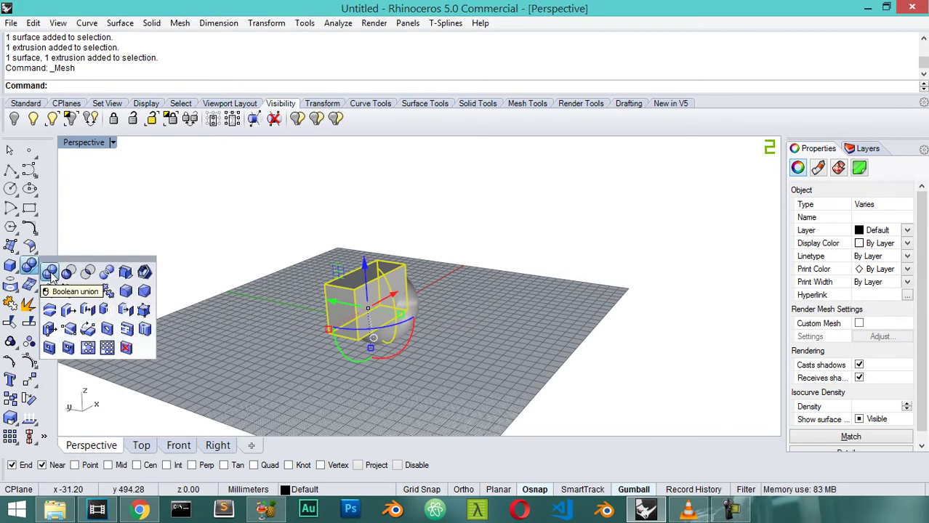
pyautogui.click(50, 272)
# - Select the united solid and examine from several sides and distances how the sphere joins the box
pyautogui.scroll(5, 505, 280)
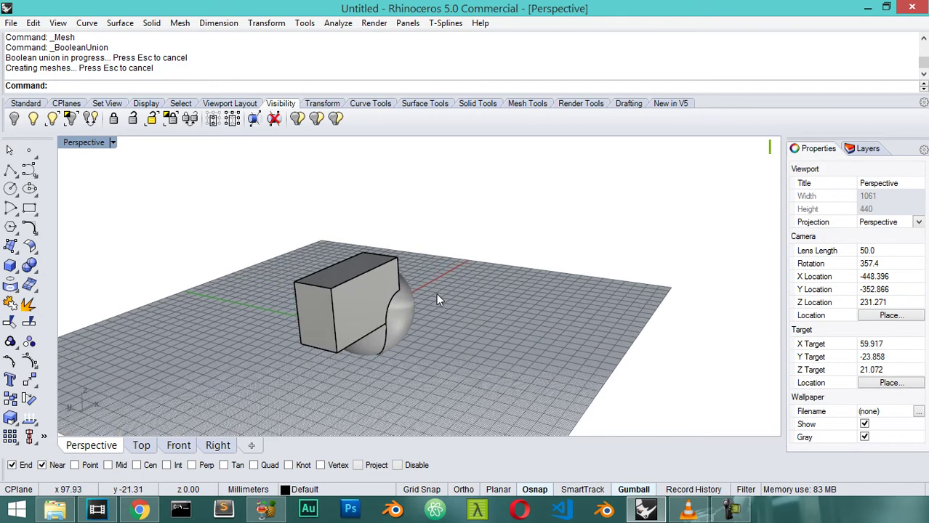
pyautogui.scroll(5, 428, 323)
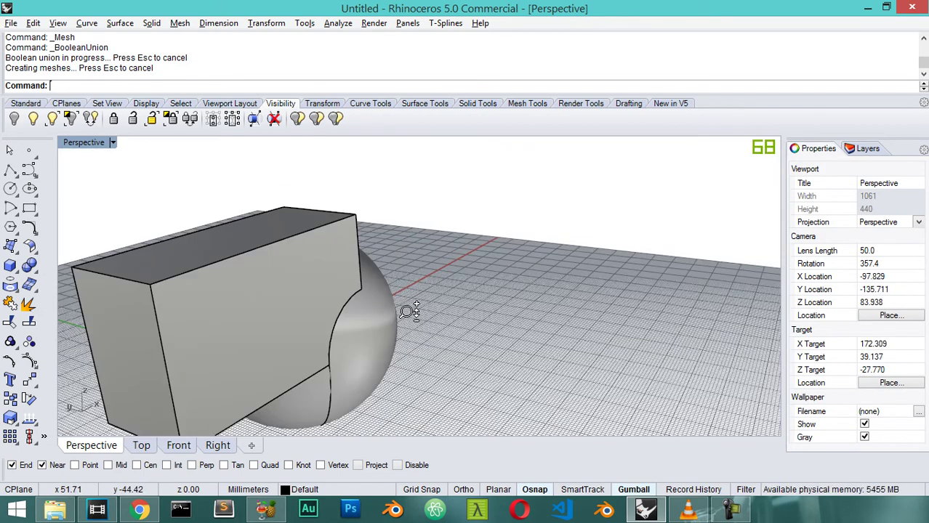
pyautogui.moveTo(407, 311); pyautogui.dragTo(494, 280, button='right')
pyautogui.click(494, 279)
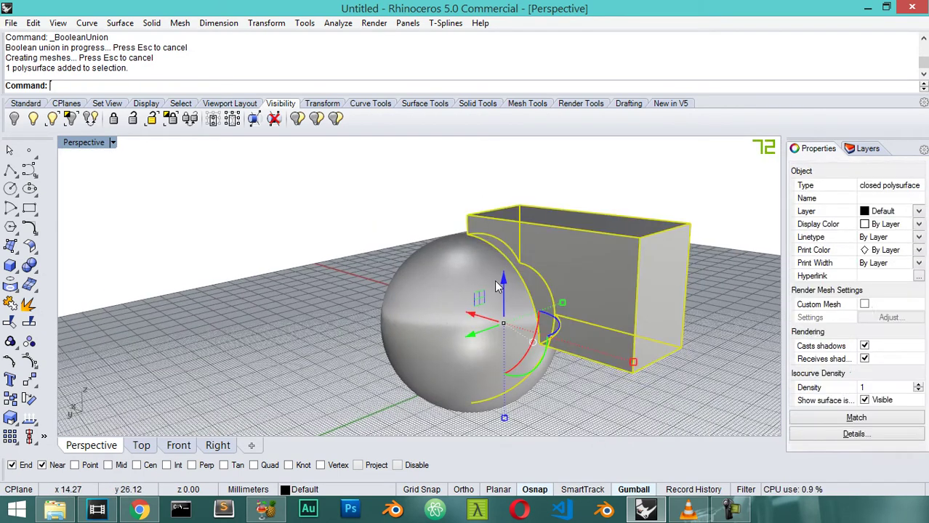
pyautogui.scroll(-2, 456, 300)
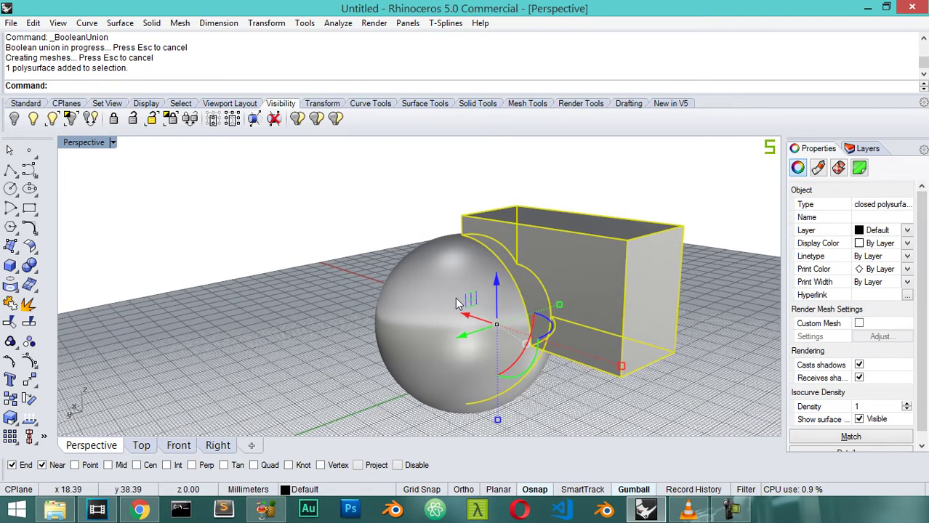
pyautogui.moveTo(456, 303); pyautogui.dragTo(336, 304, button='right')
pyautogui.scroll(12, 336, 305)
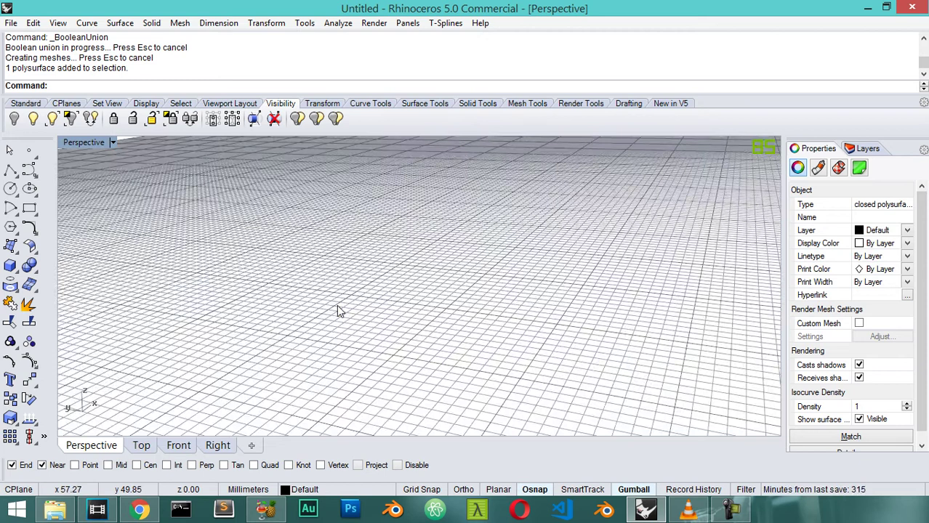
pyautogui.scroll(-4, 336, 305)
pyautogui.scroll(-6, 338, 306)
pyautogui.scroll(6, 338, 306)
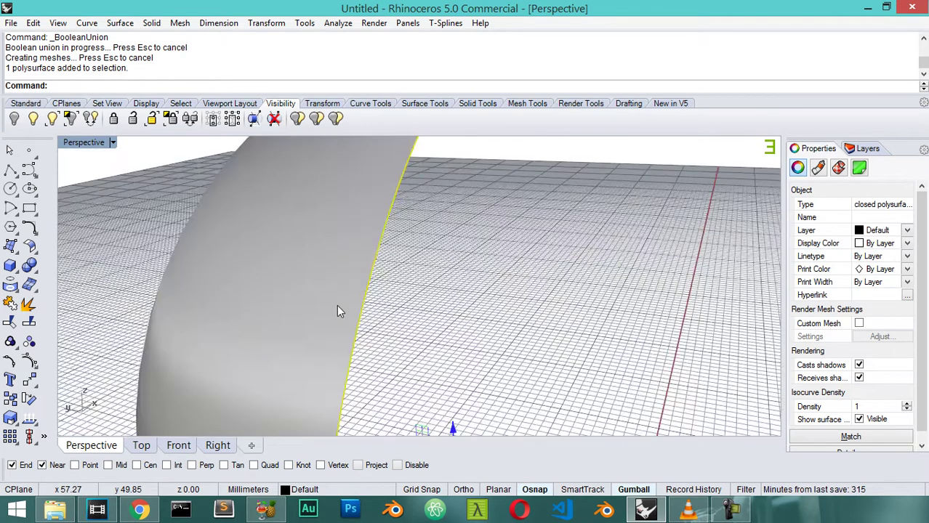
pyautogui.scroll(-10, 338, 306)
pyautogui.scroll(-4, 337, 305)
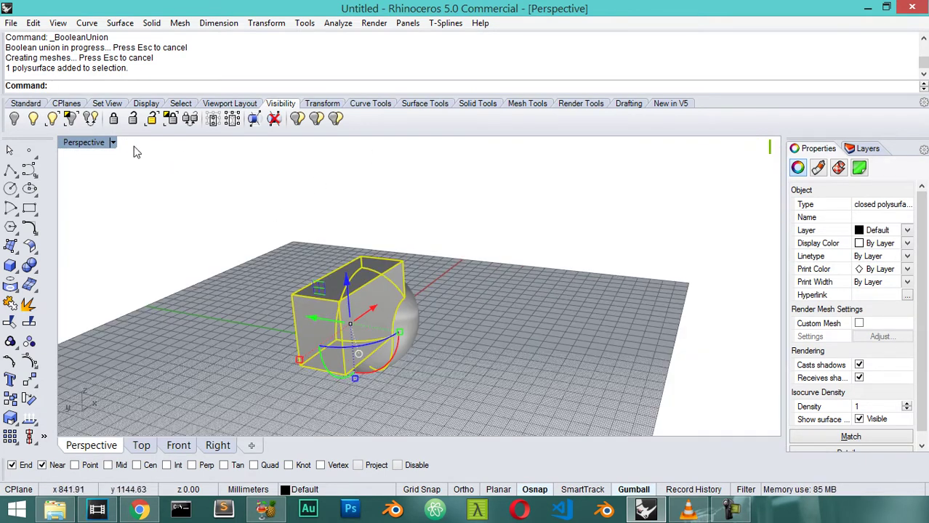
# - Restore the four-viewport layout and clear the selection of the united solid
pyautogui.doubleClick(86, 144)
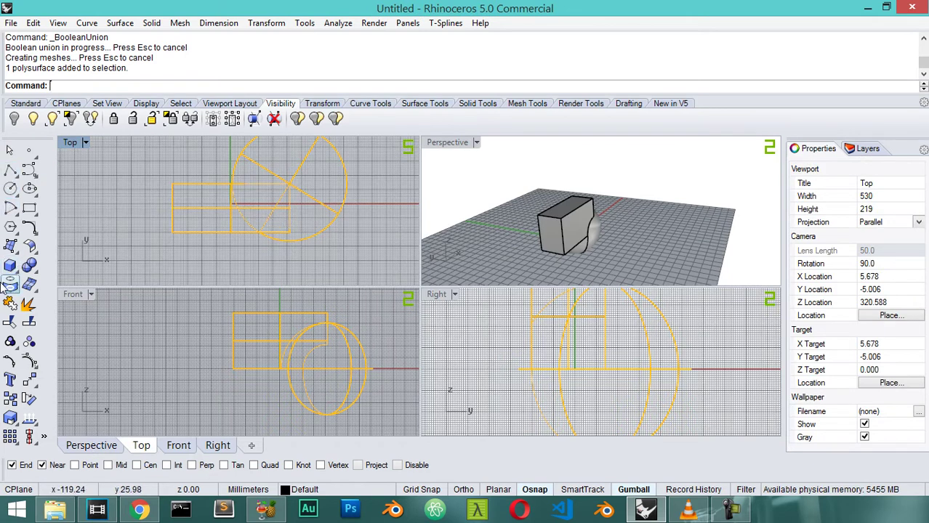
pyautogui.click(671, 234)
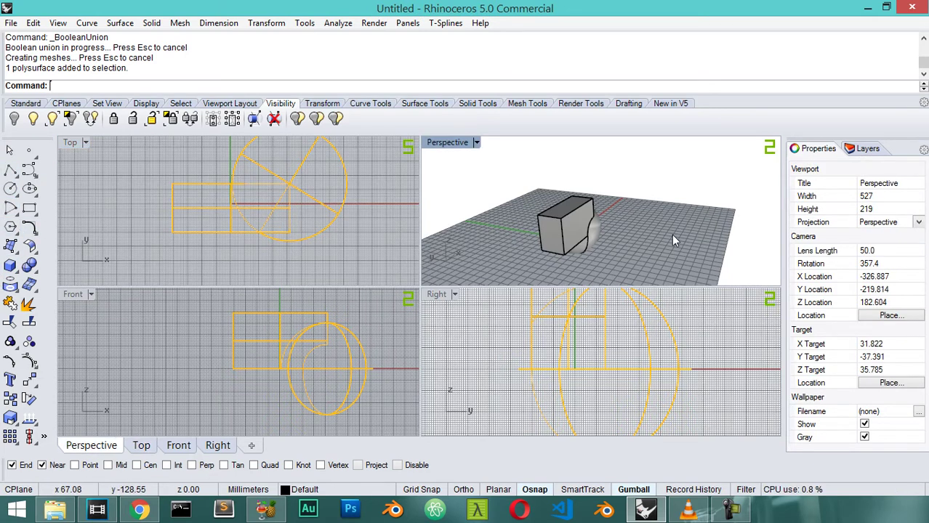
pyautogui.write('loft')
pyautogui.press('Return')
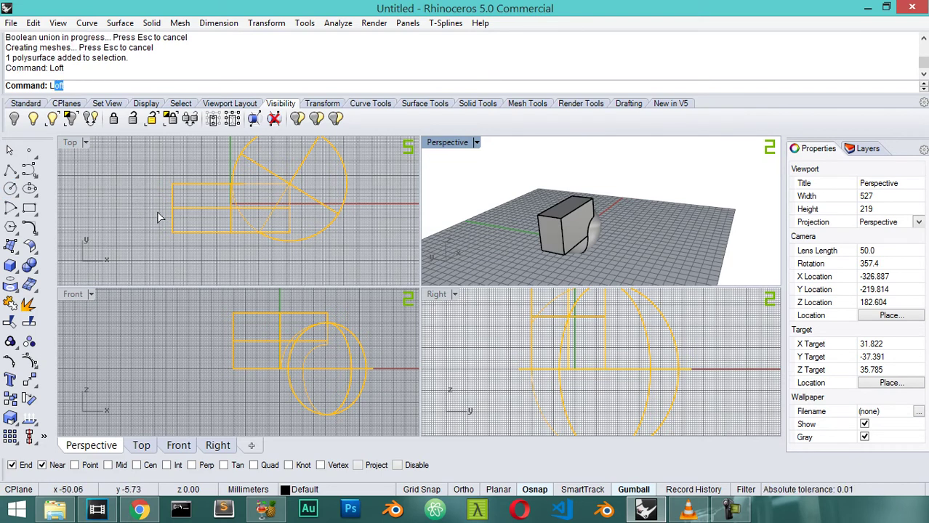
pyautogui.click(124, 212)
pyautogui.press('Escape')
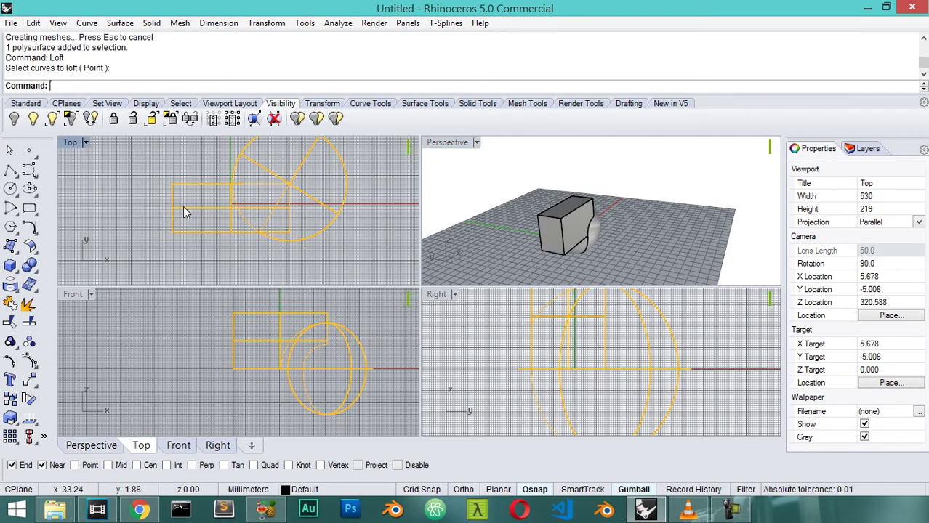
# - Draw a single-segment polyline in the Top view, parallel to the X axis and crossing the whole united solid
pyautogui.click(10, 170)
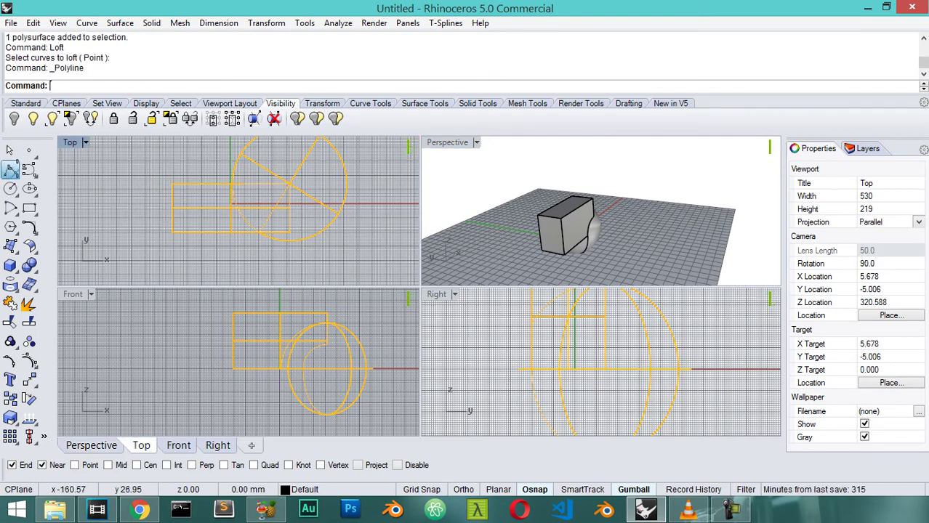
pyautogui.click(147, 212)
pyautogui.click(381, 212)
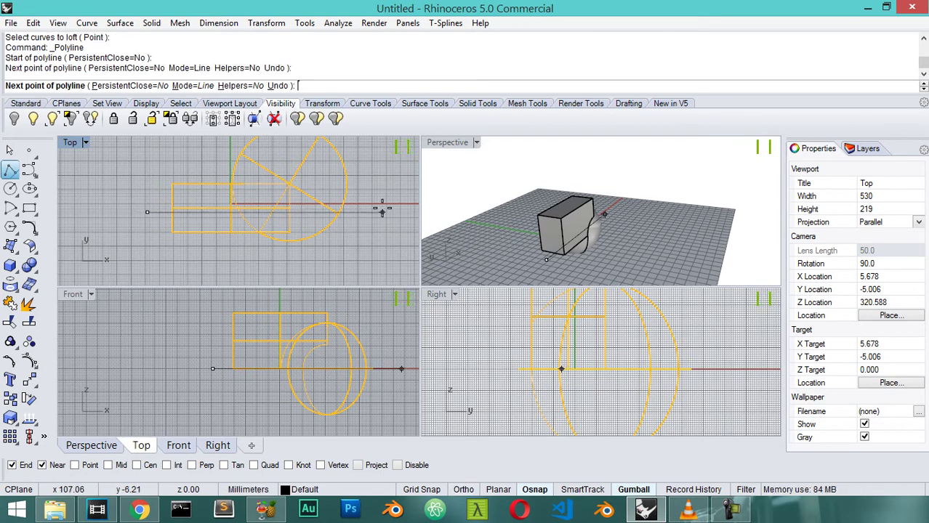
pyautogui.press('Return')
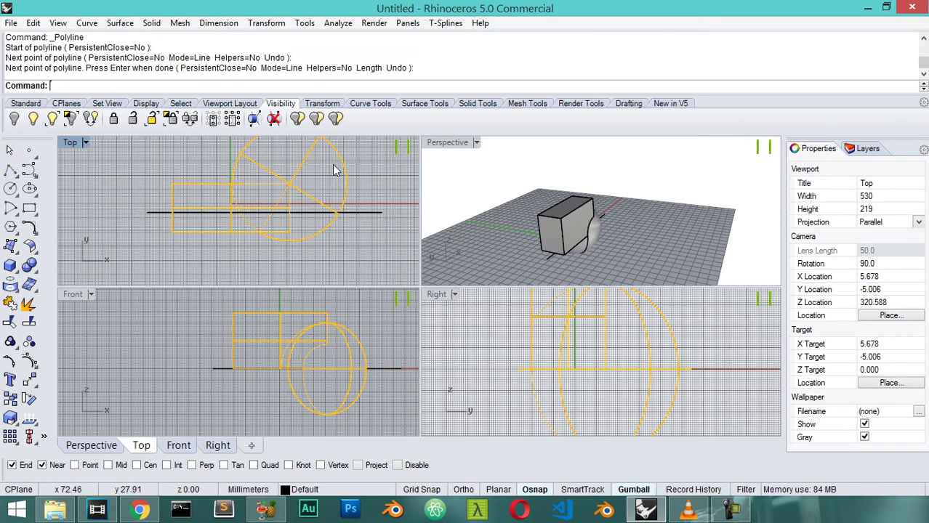
# - Split the united solid using the straight line through it as the cutting object
pyautogui.click(554, 227)
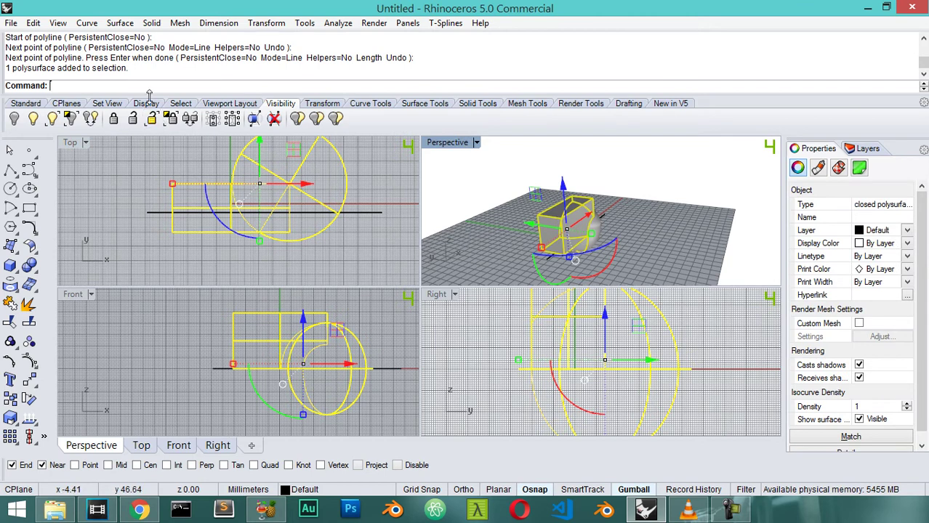
pyautogui.write('Split')
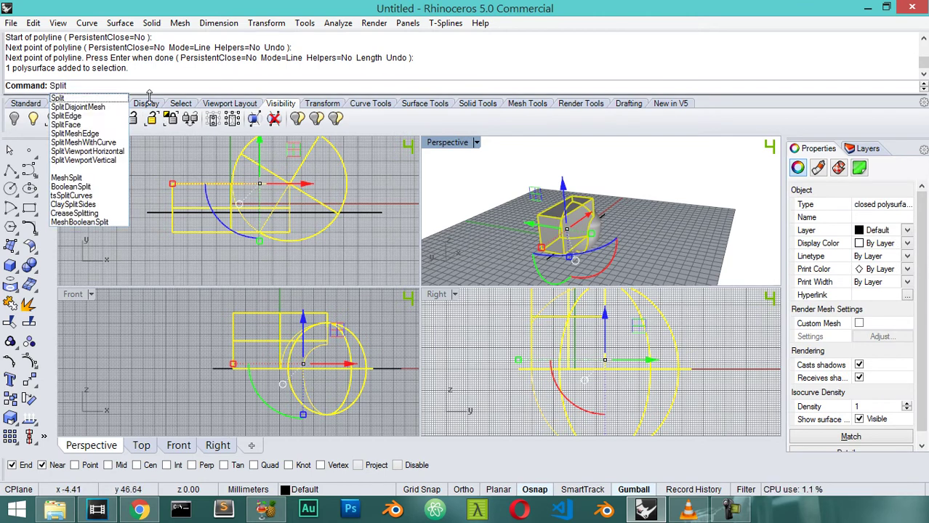
pyautogui.press('Return')
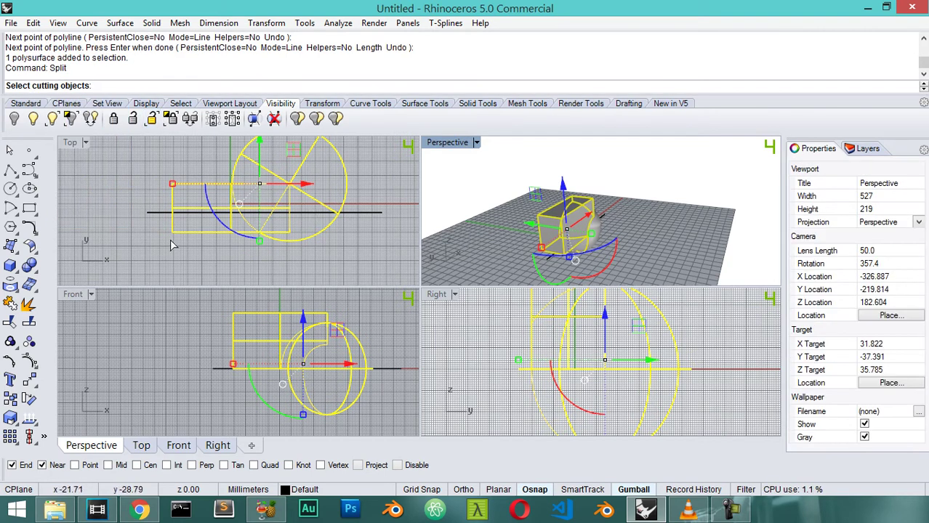
pyautogui.click(163, 214)
pyautogui.press('Return')
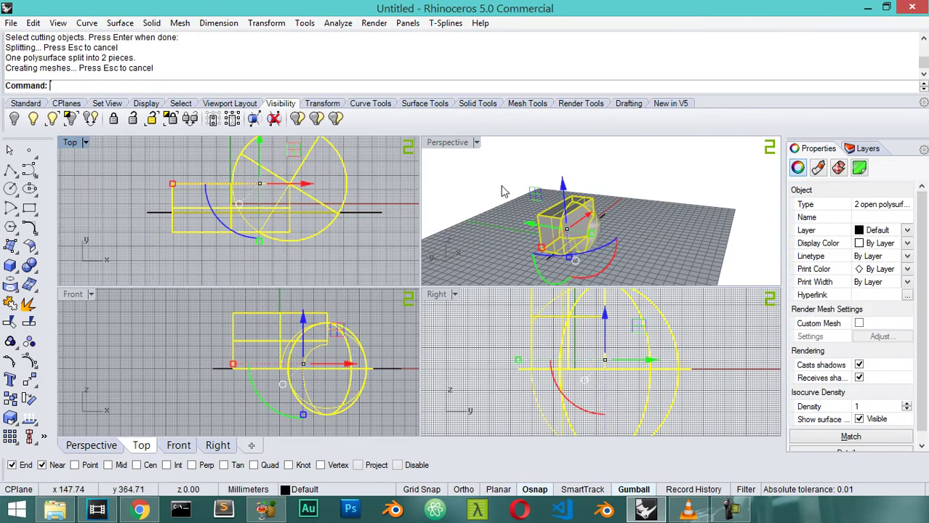
# - Hide the split piece on the negative Y side of the cutting line
pyautogui.click(668, 220)
pyautogui.click(282, 238)
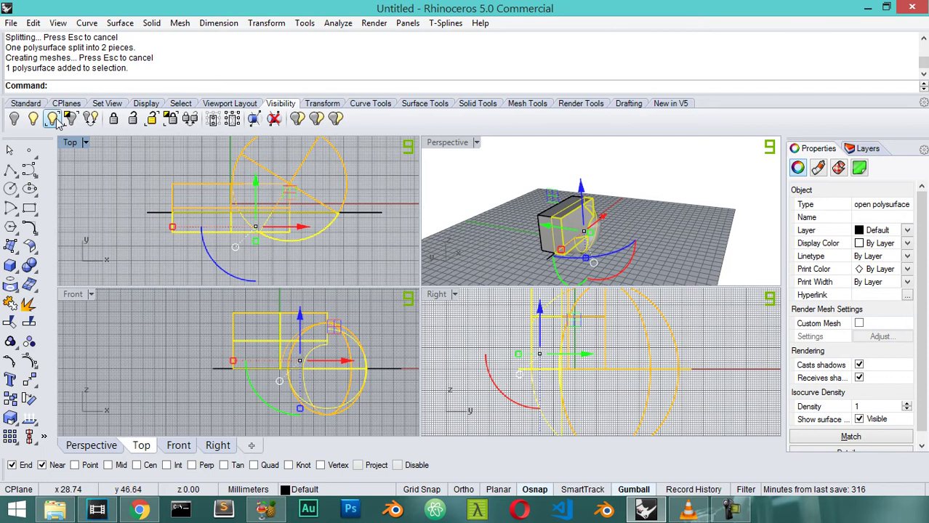
pyautogui.click(14, 119)
# - Maximize the Perspective viewport and hide the cutting line
pyautogui.moveTo(595, 237); pyautogui.dragTo(454, 206, button='right')
pyautogui.doubleClick(448, 144)
pyautogui.moveTo(529, 208); pyautogui.dragTo(571, 240, button='right')
pyautogui.click(575, 329)
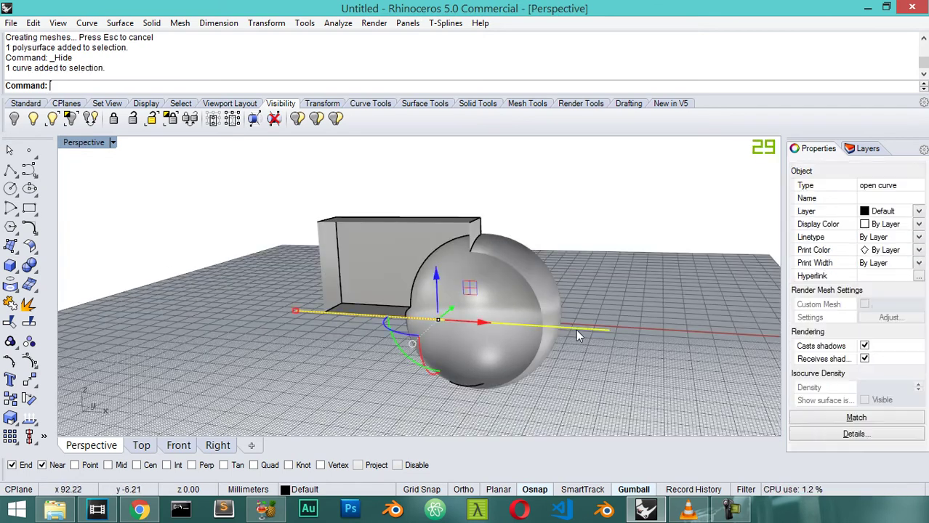
pyautogui.click(14, 119)
# - Start OffsetSrf on the remaining open half and flip all its offset directions inward
pyautogui.click(501, 254)
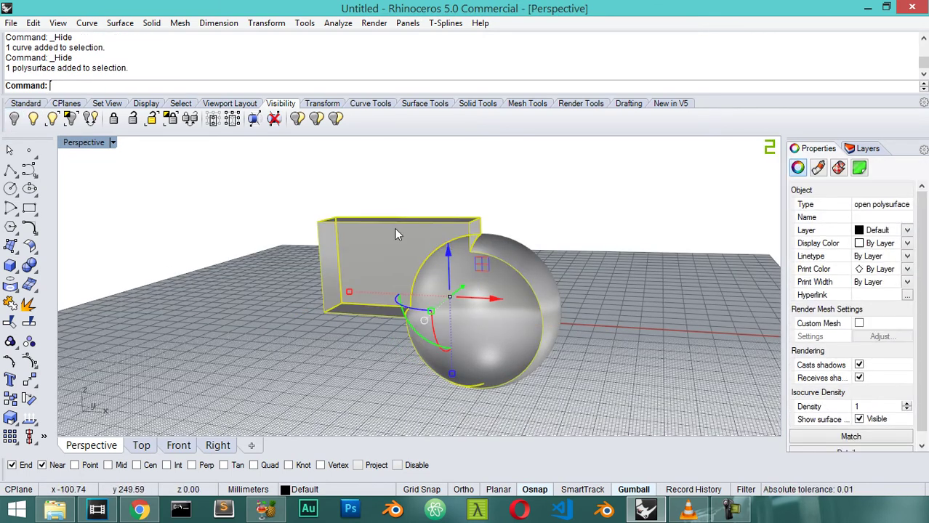
pyautogui.write('OffsetSrf')
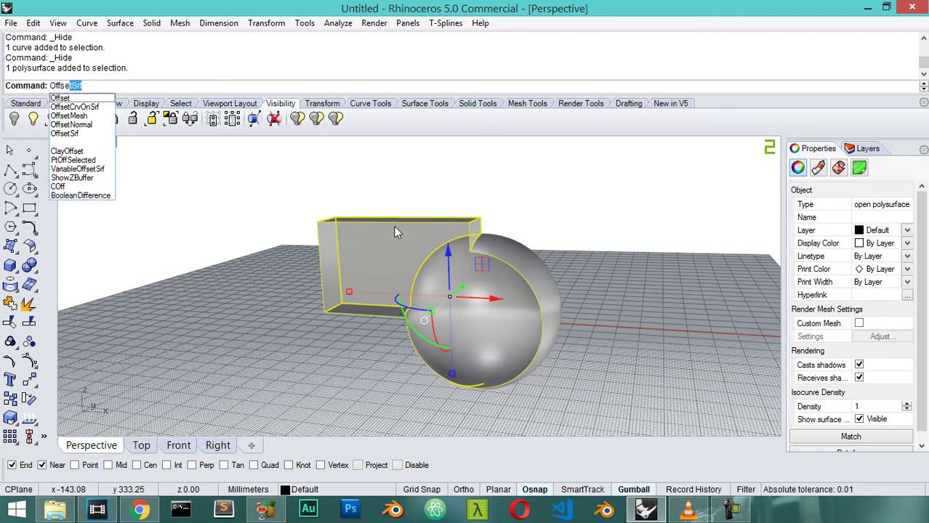
pyautogui.press('Down')
pyautogui.press('Down')
pyautogui.press('Down')
pyautogui.press('Down')
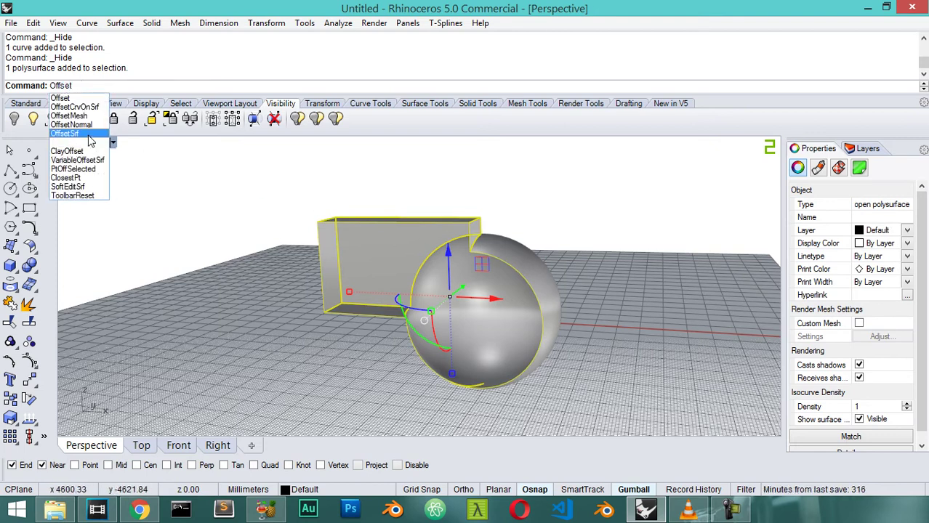
pyautogui.press('Return')
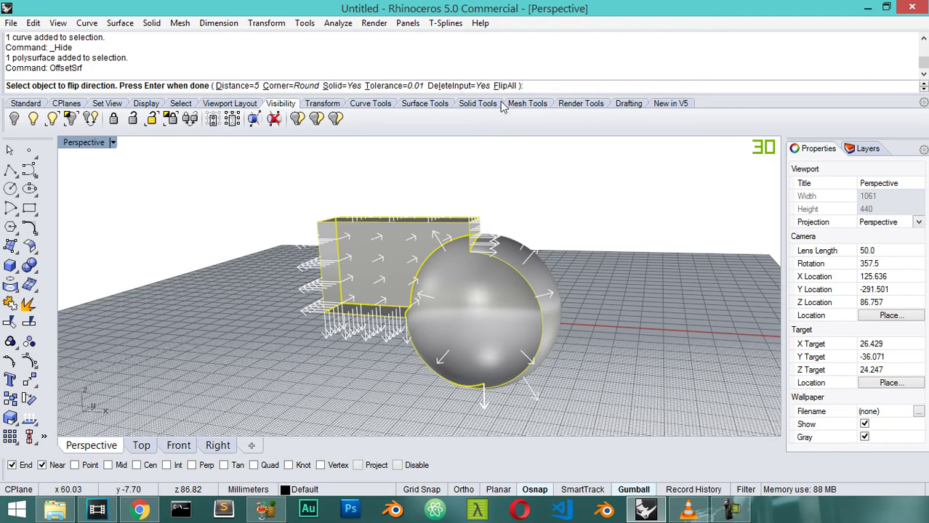
pyautogui.write('f')
pyautogui.press('Return')
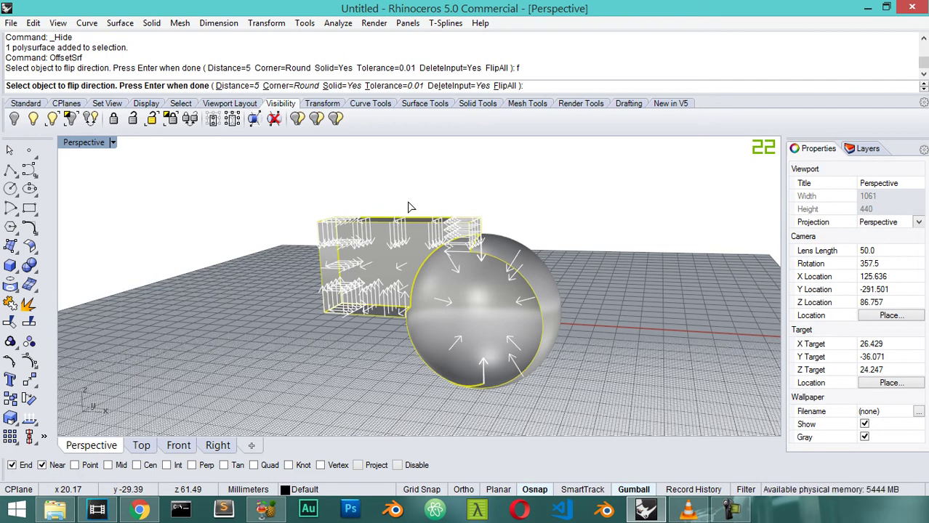
# - Set the offset distance to 3 mm, create the inward offset with Solid=Yes, and deselect the result
pyautogui.click(238, 86)
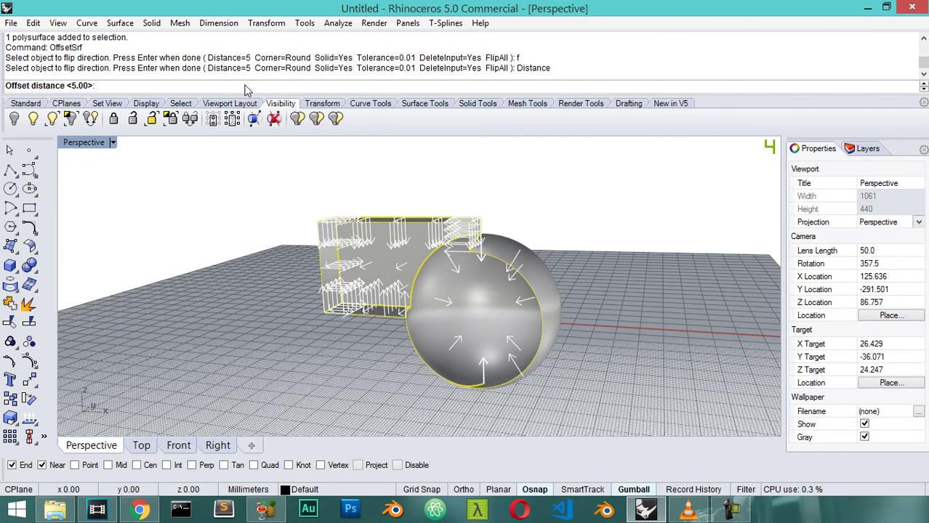
pyautogui.write('3')
pyautogui.press('Return')
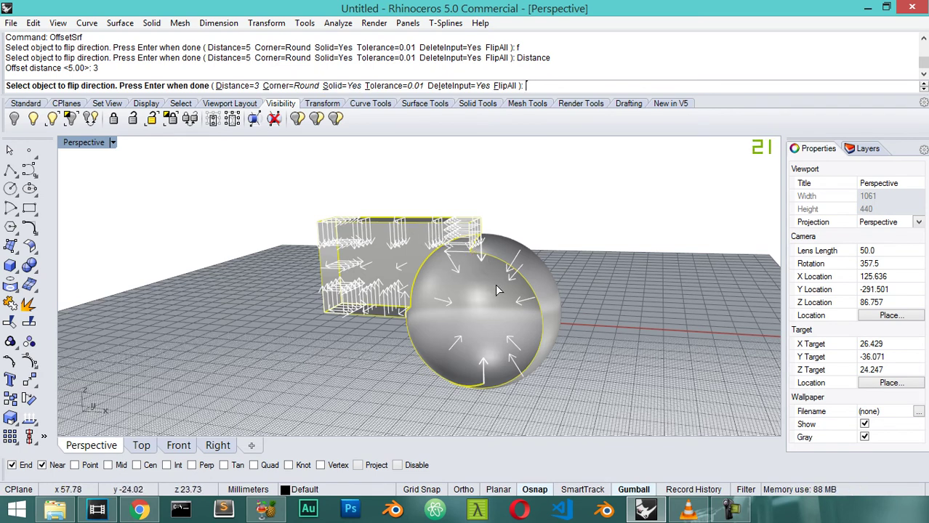
pyautogui.press('Return')
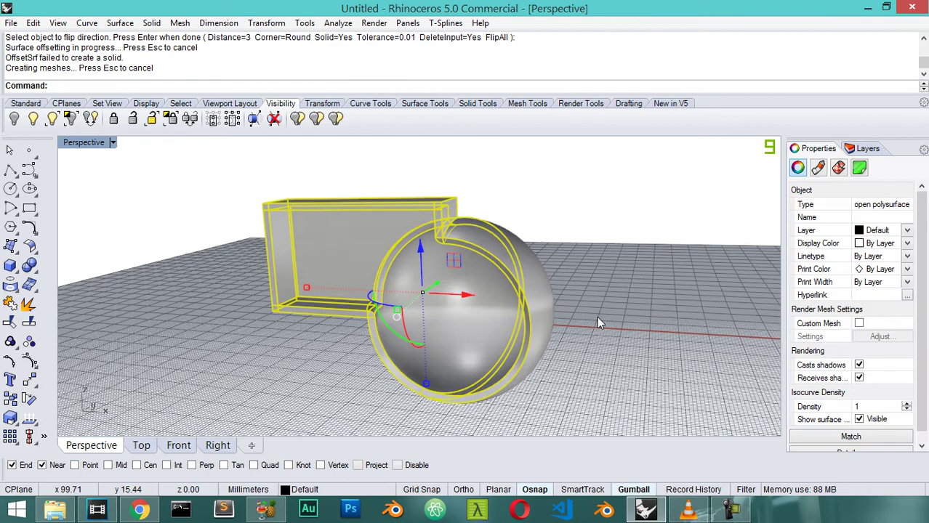
pyautogui.scroll(5, 596, 316)
pyautogui.scroll(-4, 546, 305)
pyautogui.moveTo(546, 306); pyautogui.dragTo(388, 107, button='right')
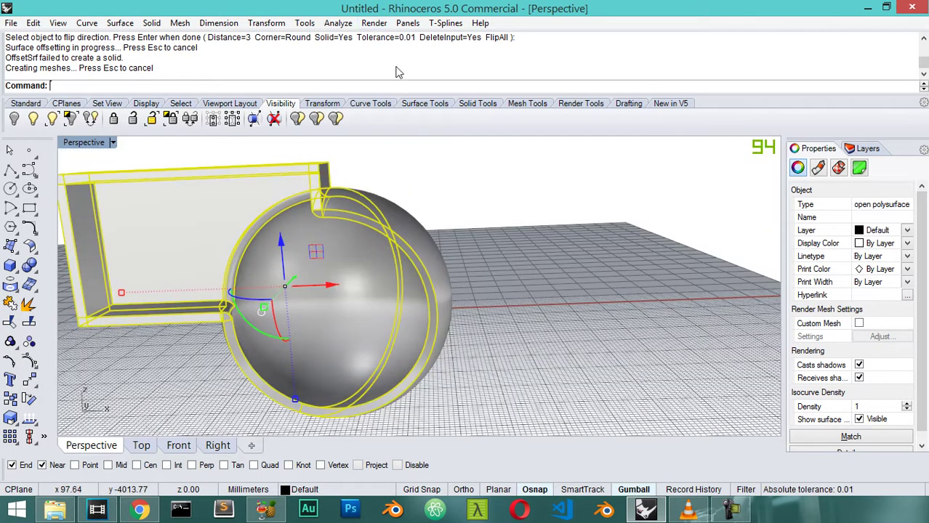
pyautogui.click(509, 208)
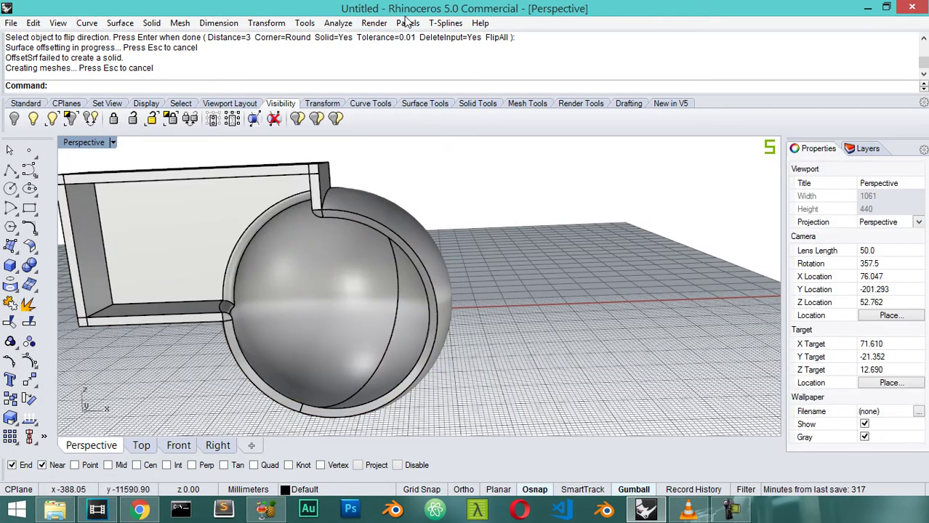
pyautogui.click(338, 22)
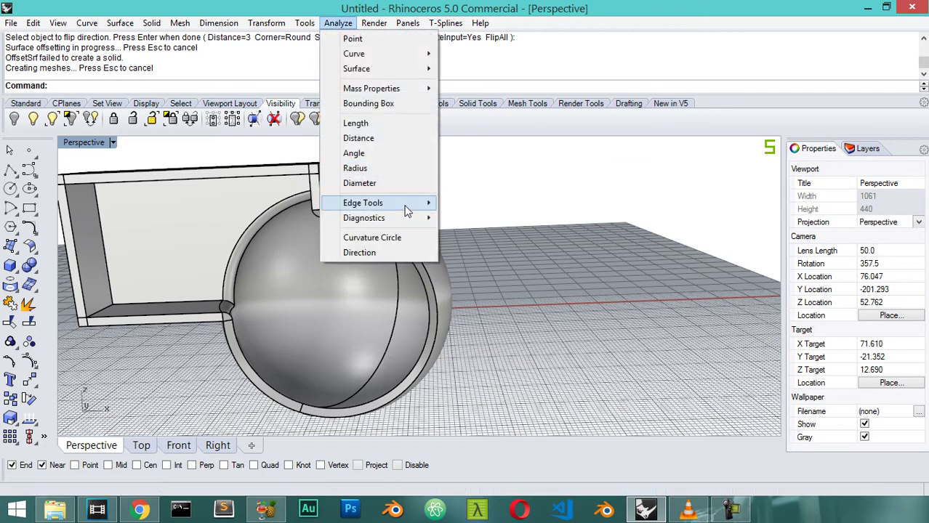
pyautogui.moveTo(420, 203)
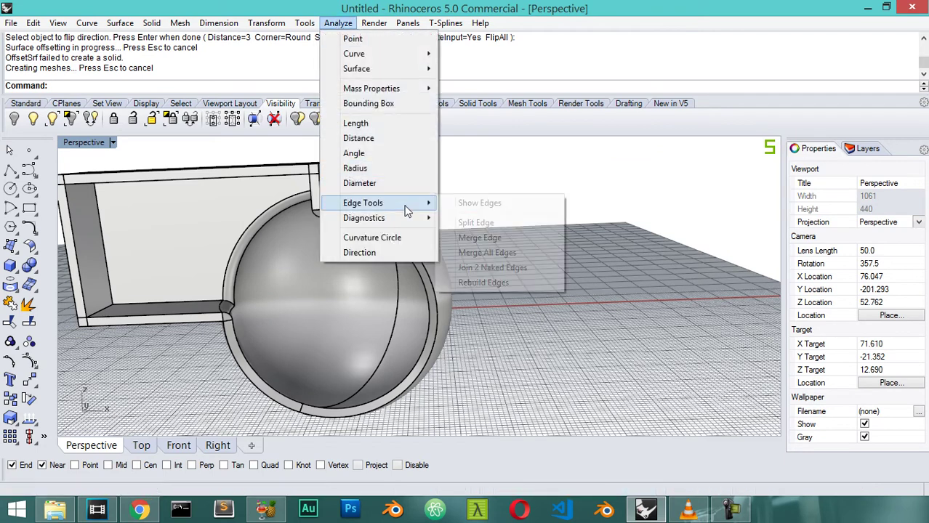
pyautogui.click(480, 204)
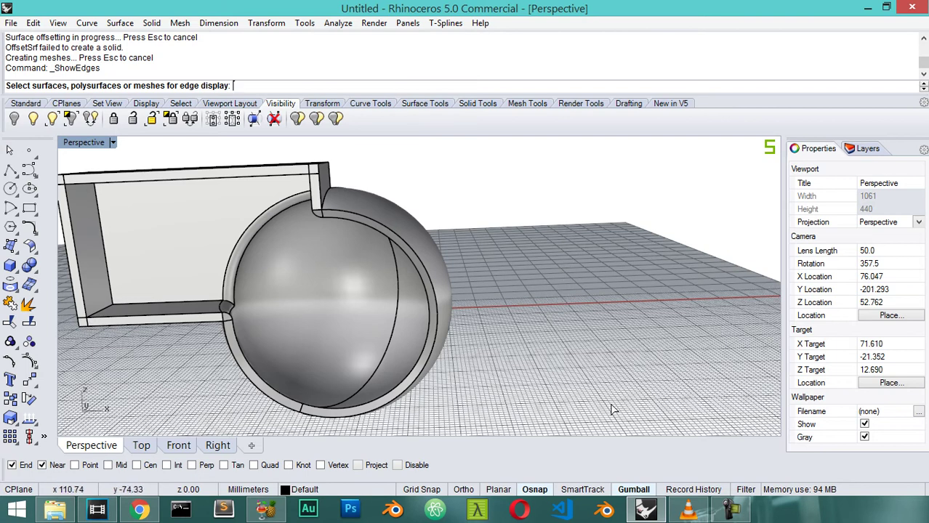
pyautogui.click(375, 23)
pyautogui.moveTo(338, 23)
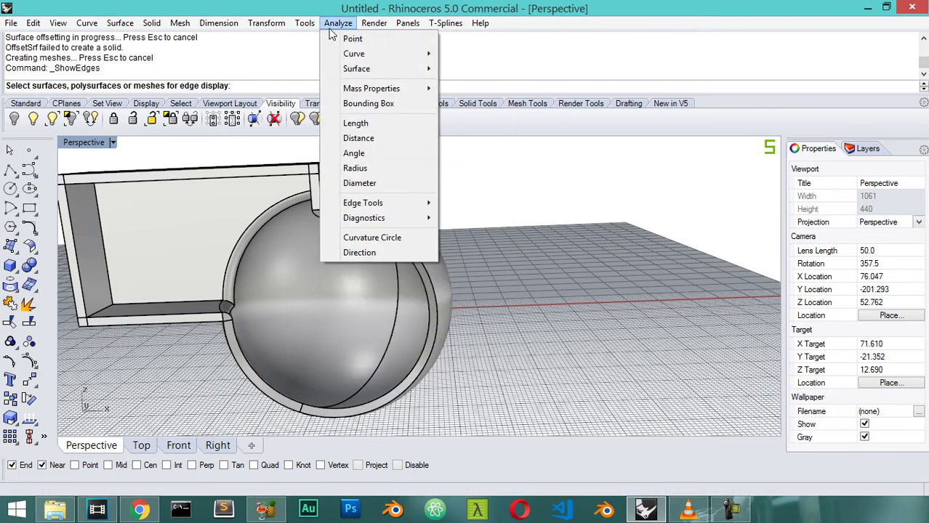
pyautogui.moveTo(426, 203)
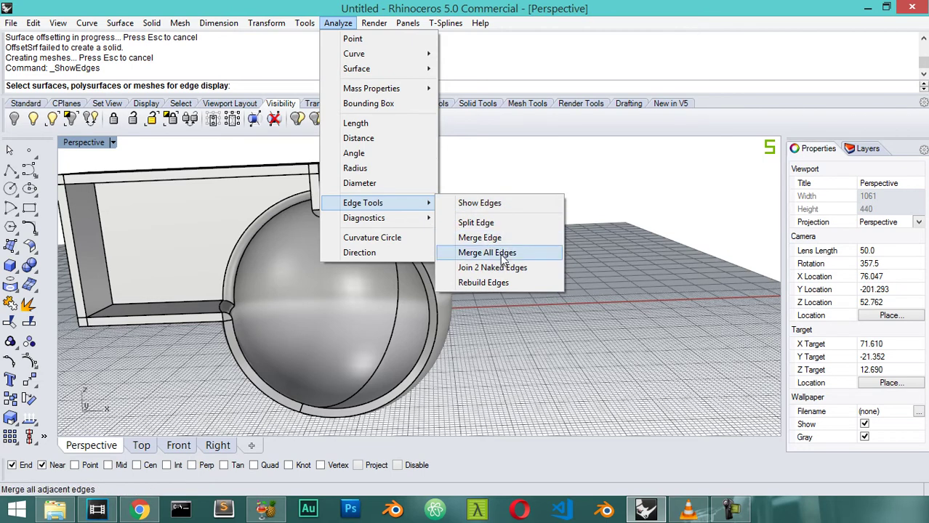
pyautogui.click(507, 210)
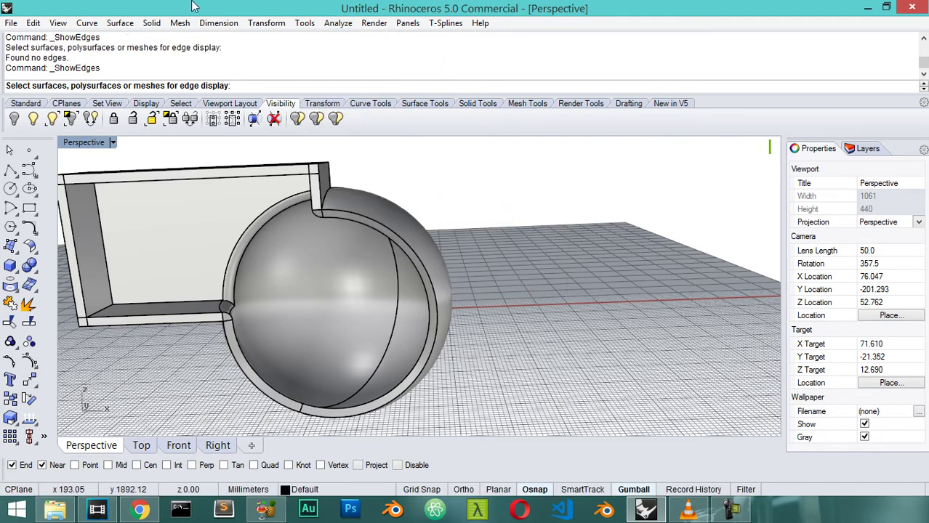
# - Run ShowEdges on the offset shell, check for non-manifold edges, and close the edge analysis
pyautogui.click(338, 22)
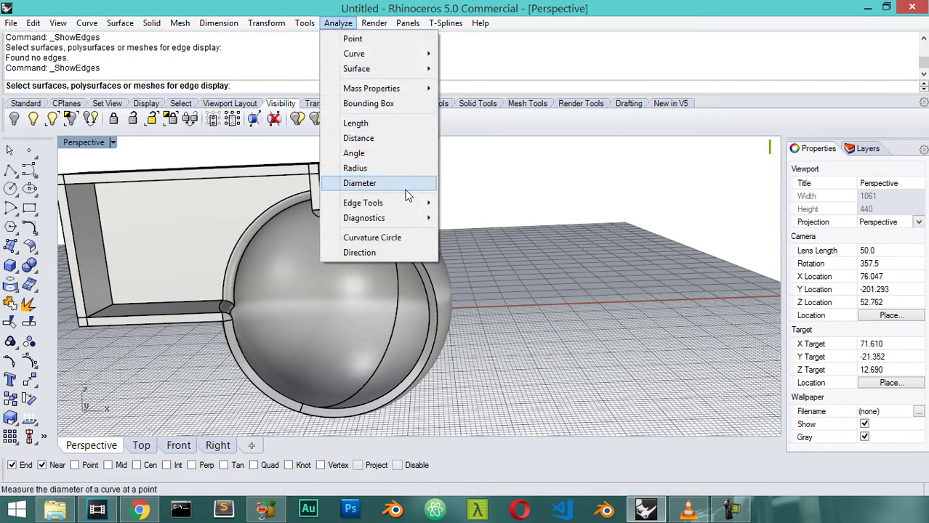
pyautogui.moveTo(422, 203)
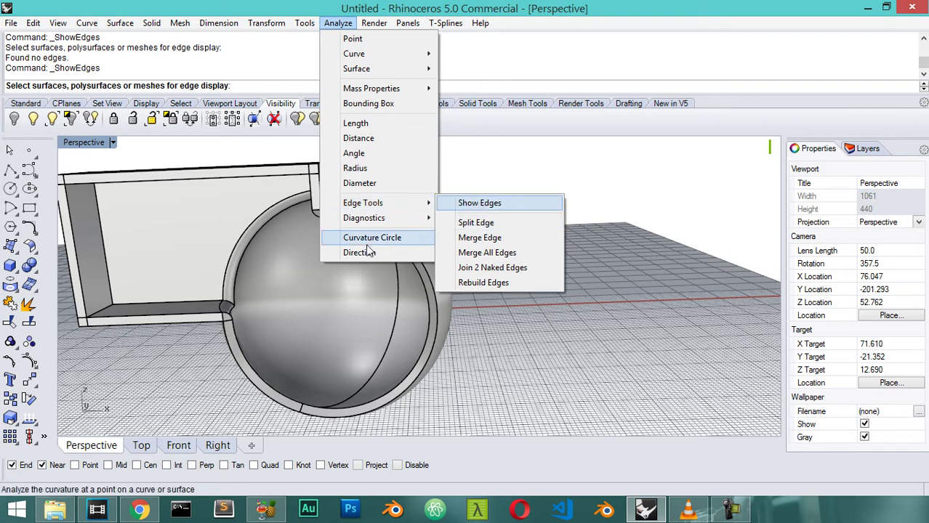
pyautogui.moveTo(376, 220)
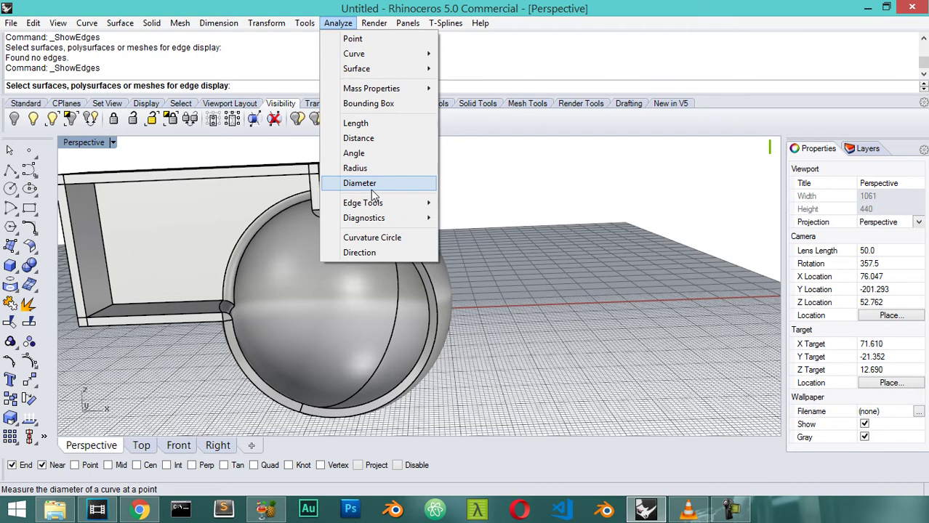
pyautogui.moveTo(367, 203)
pyautogui.click(473, 202)
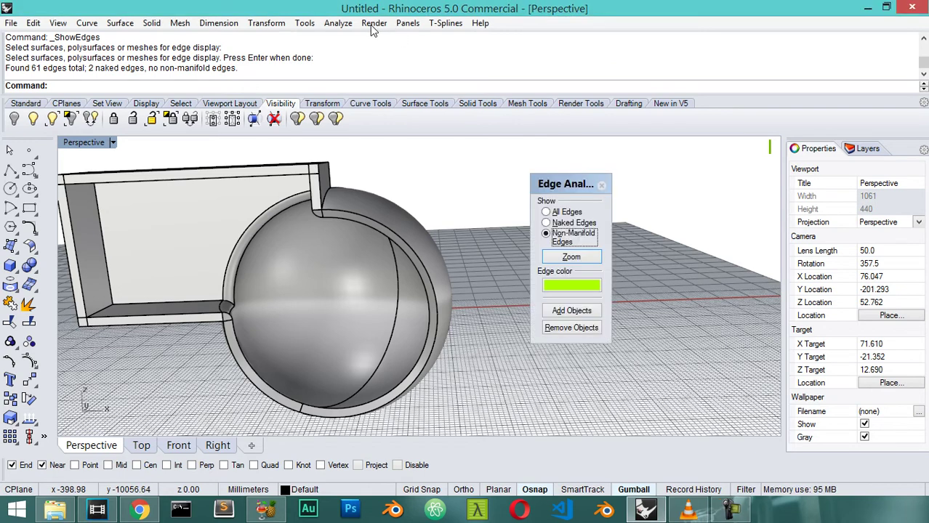
pyautogui.click(601, 185)
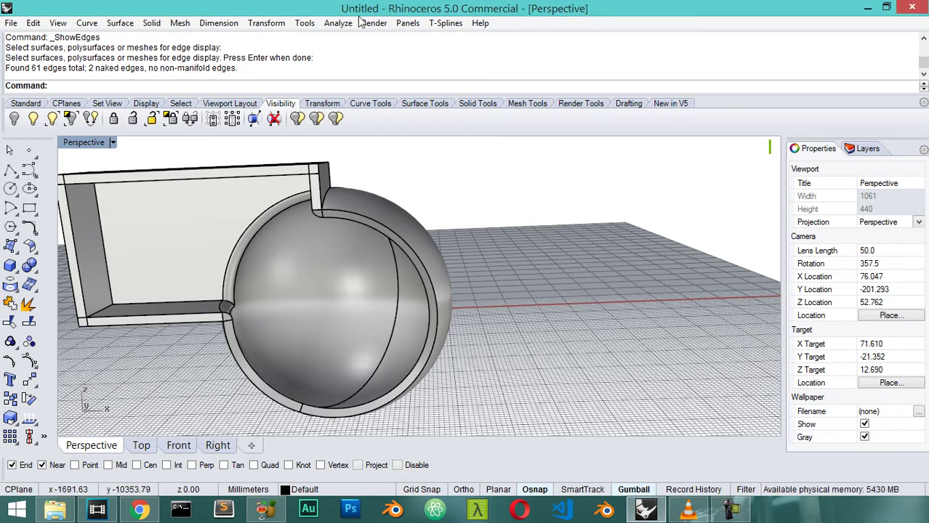
# - Run ShowEdges on the offset shell again and change the edge display color to Purple
pyautogui.click(338, 22)
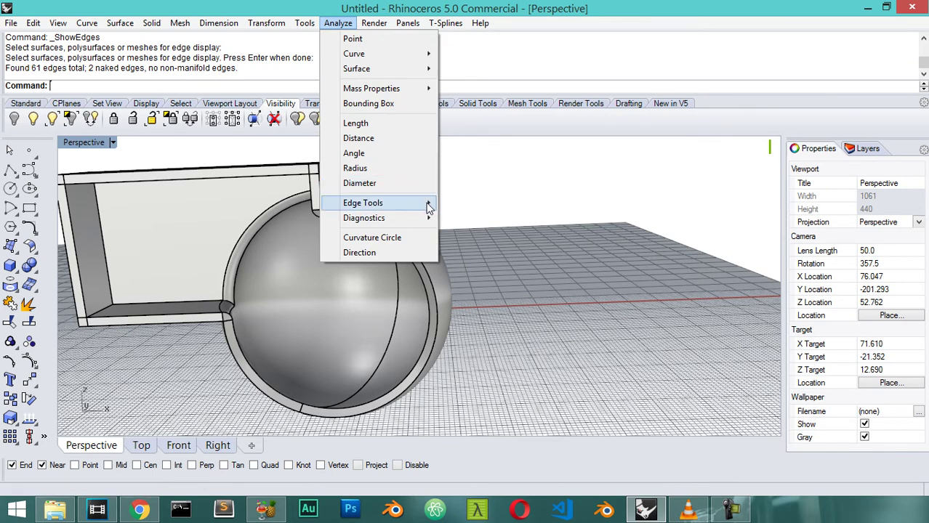
pyautogui.moveTo(423, 202)
pyautogui.click(465, 201)
pyautogui.click(342, 201)
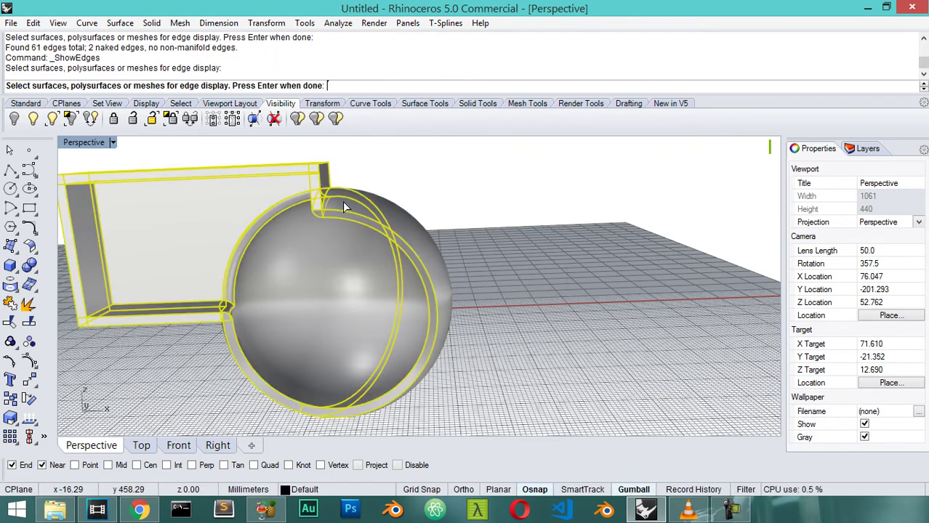
pyautogui.press('Return')
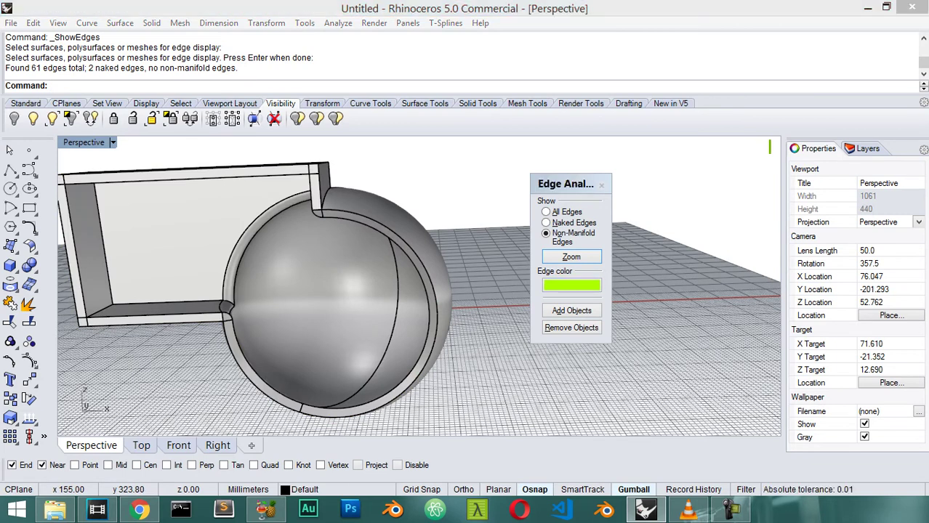
pyautogui.click(571, 285)
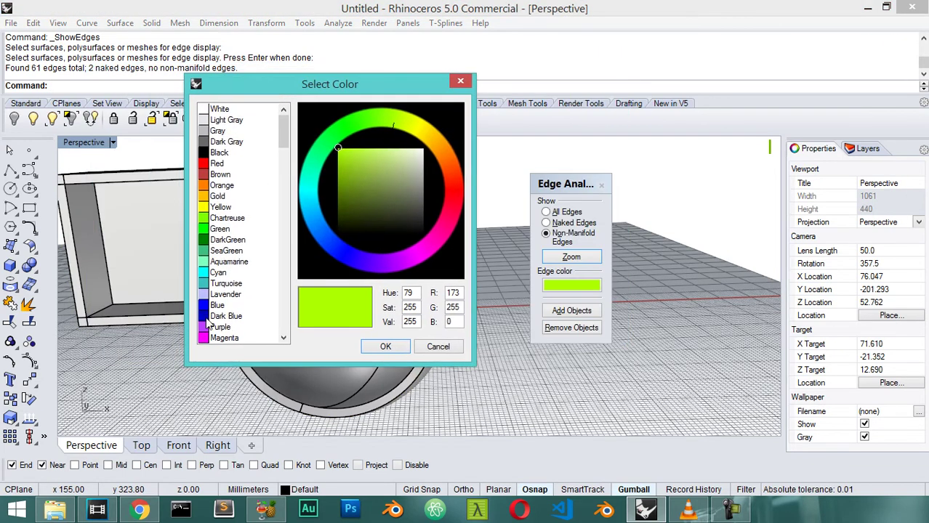
pyautogui.click(218, 328)
pyautogui.click(385, 346)
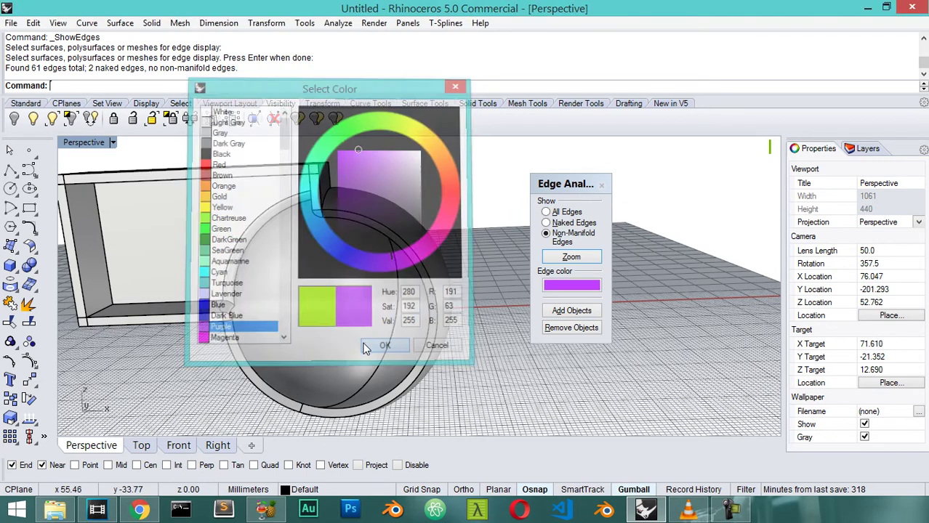
# - Show only the shell's naked edges, zoom to them, examine where the box meets the sphere, and close the edge analysis
pyautogui.click(570, 223)
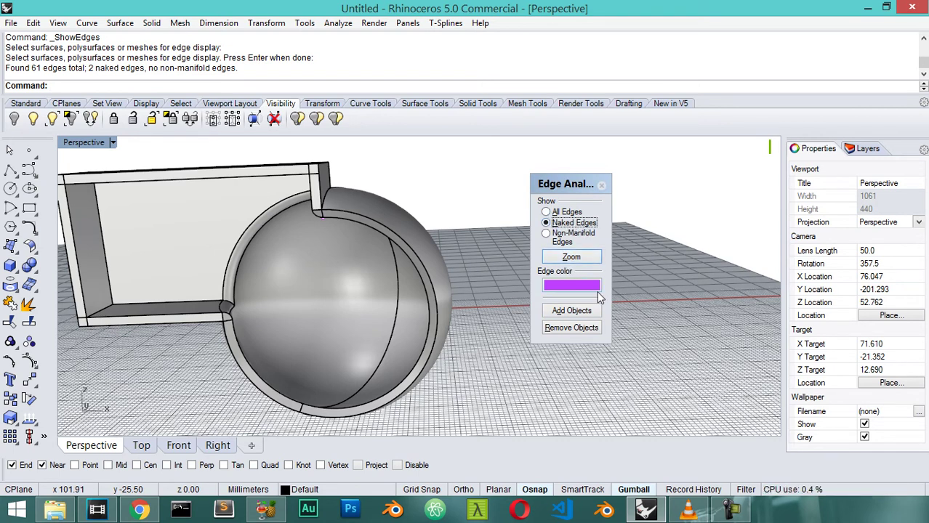
pyautogui.click(571, 257)
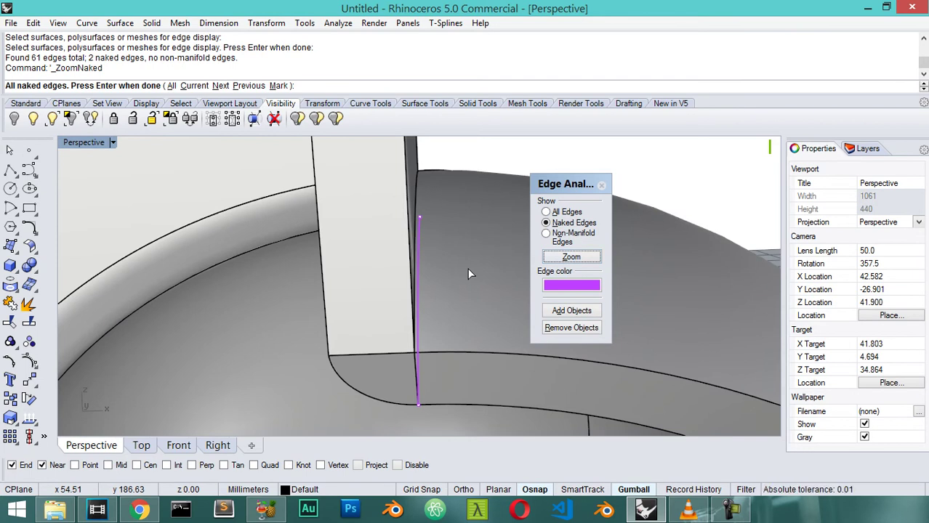
pyautogui.scroll(-5, 465, 274)
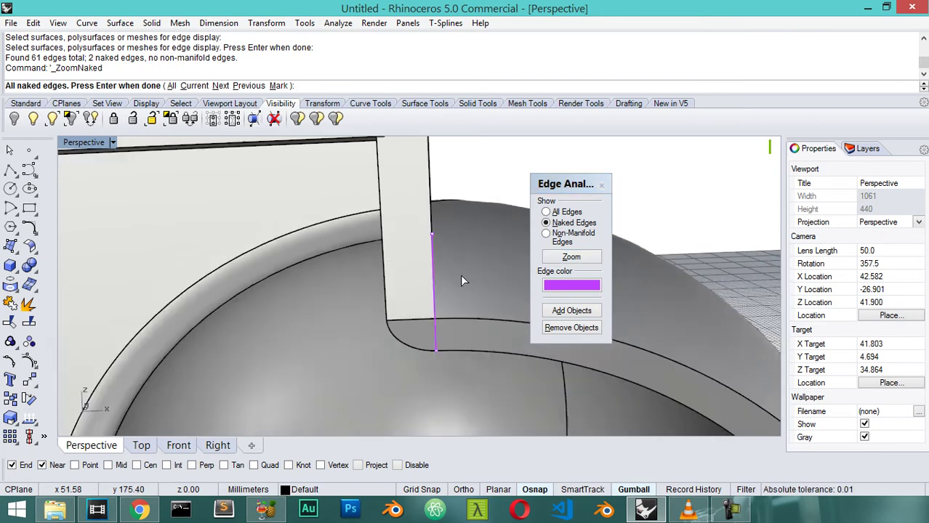
pyautogui.moveTo(426, 307); pyautogui.dragTo(461, 235, button='right')
pyautogui.scroll(-2, 436, 260)
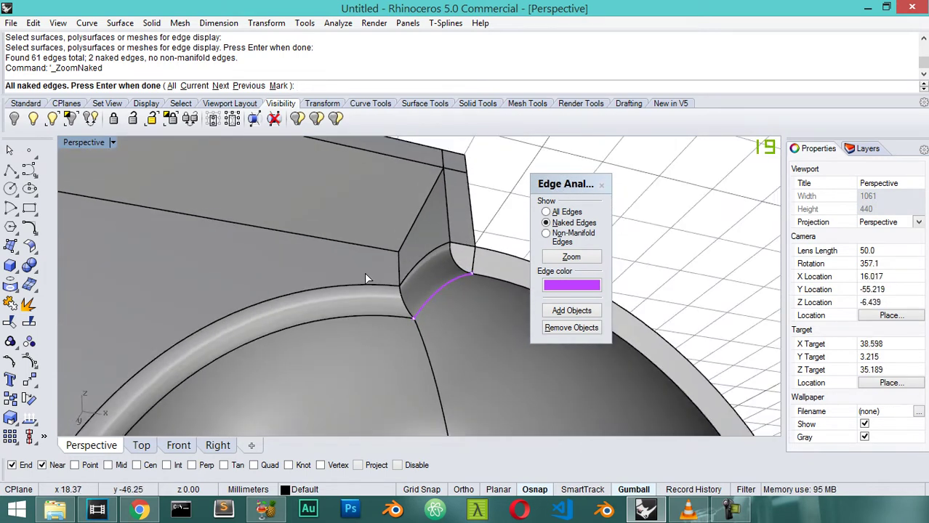
pyautogui.moveTo(364, 271); pyautogui.dragTo(428, 202, button='right')
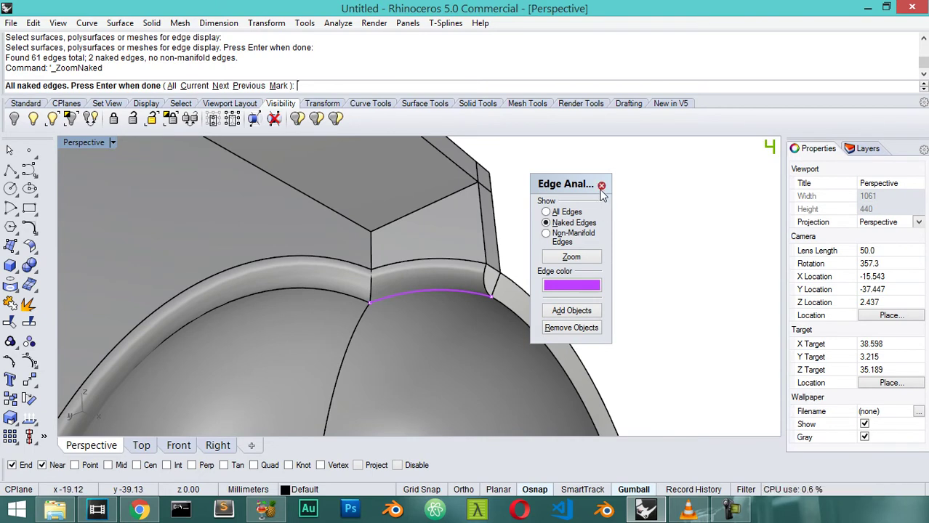
pyautogui.moveTo(544, 183); pyautogui.dragTo(588, 154)
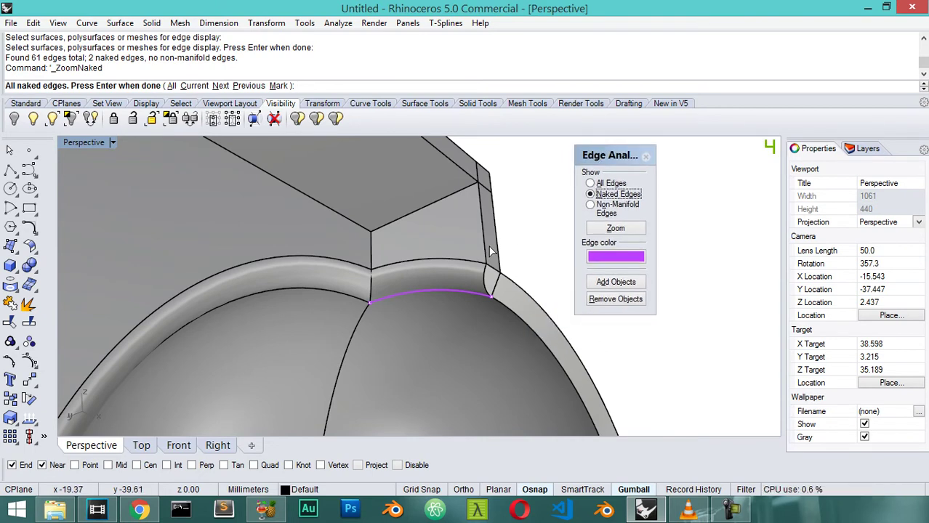
pyautogui.click(646, 157)
# - Explode the shell into separate surfaces and delete the curved strip beside the naked edge between the box wall and sphere
pyautogui.click(459, 274)
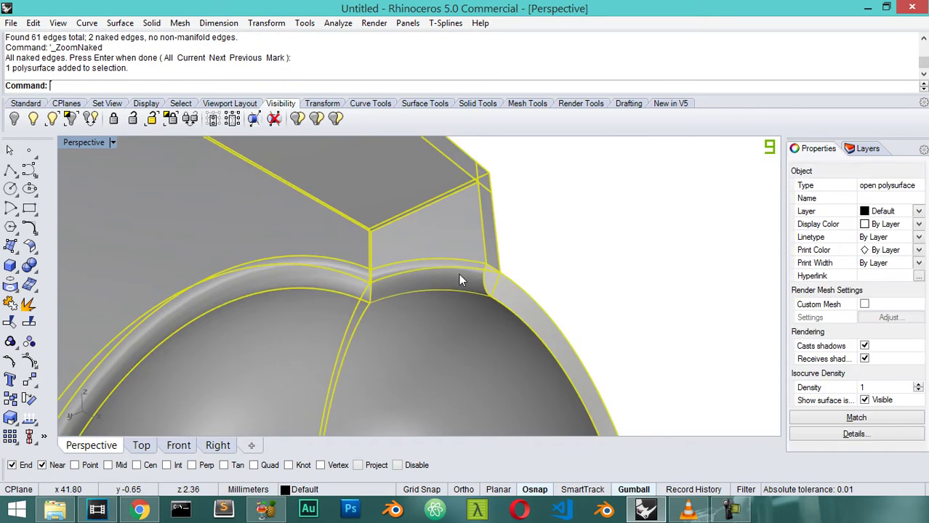
pyautogui.click(29, 305)
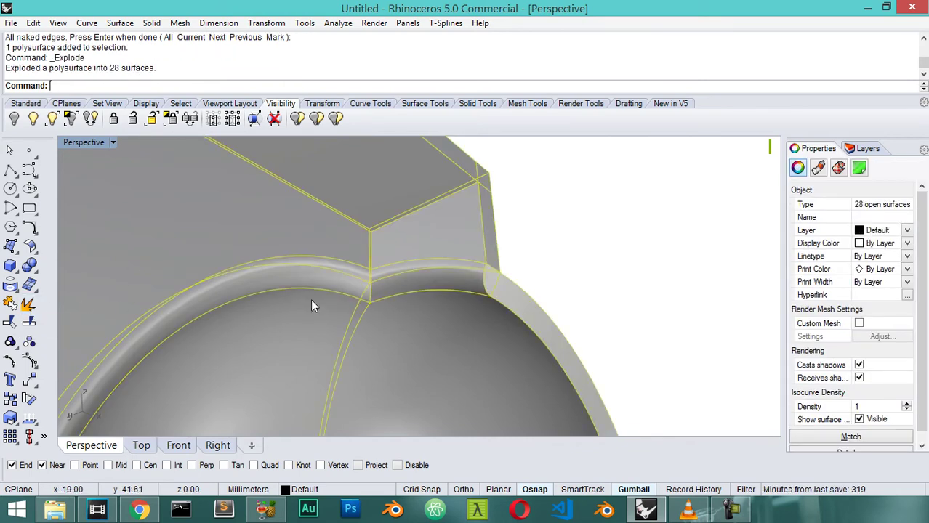
pyautogui.click(417, 279)
pyautogui.press('Delete')
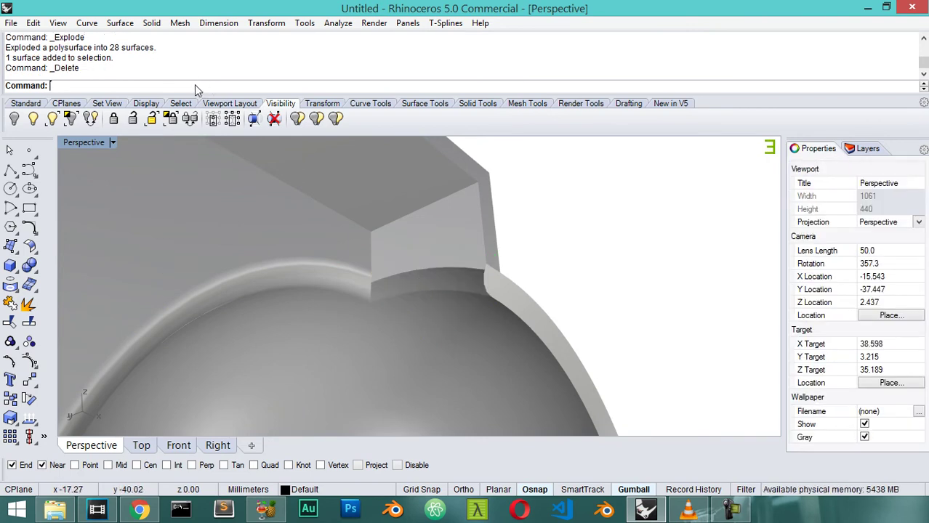
pyautogui.click(120, 22)
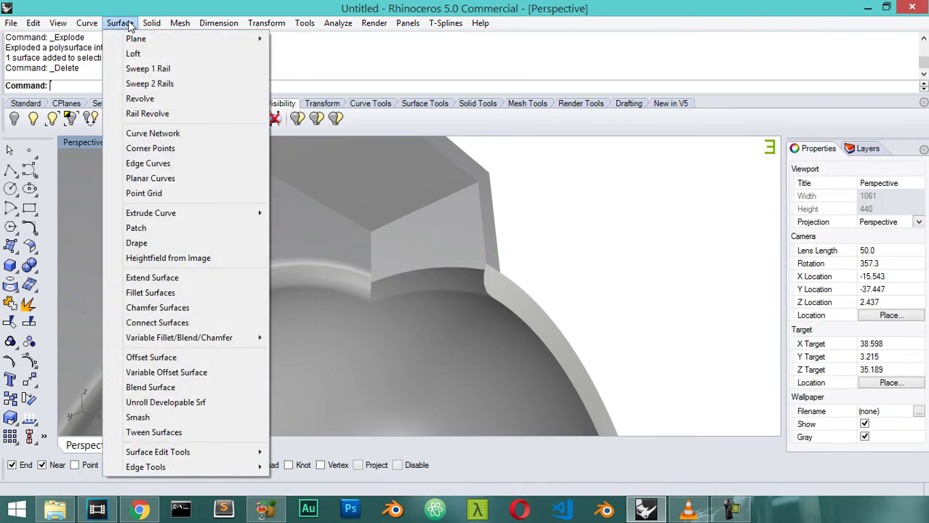
pyautogui.click(149, 83)
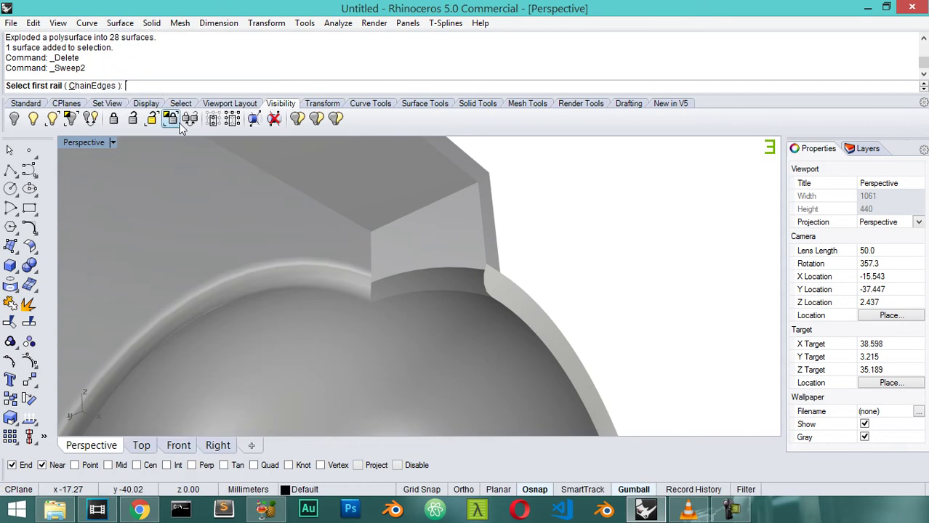
pyautogui.click(445, 291)
pyautogui.click(443, 270)
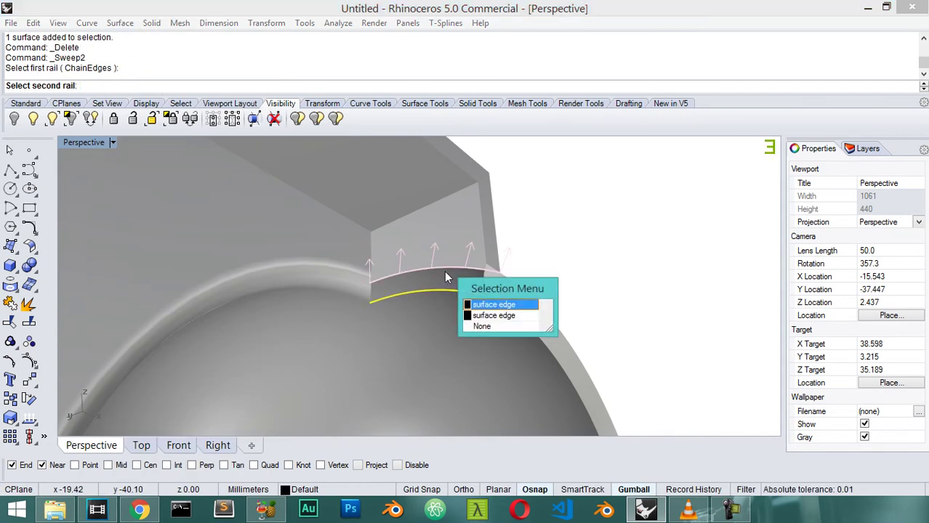
pyautogui.click(487, 317)
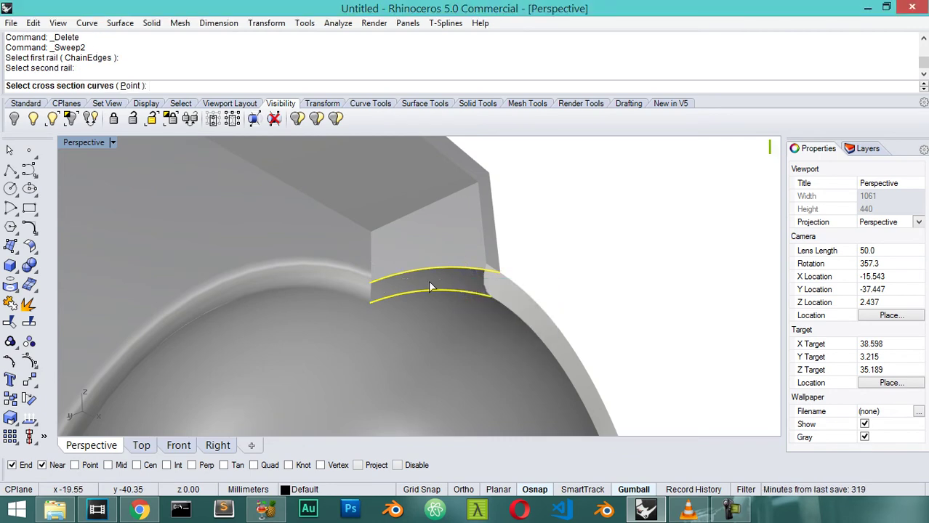
pyautogui.moveTo(430, 330); pyautogui.dragTo(409, 311, button='right')
pyautogui.press('Escape')
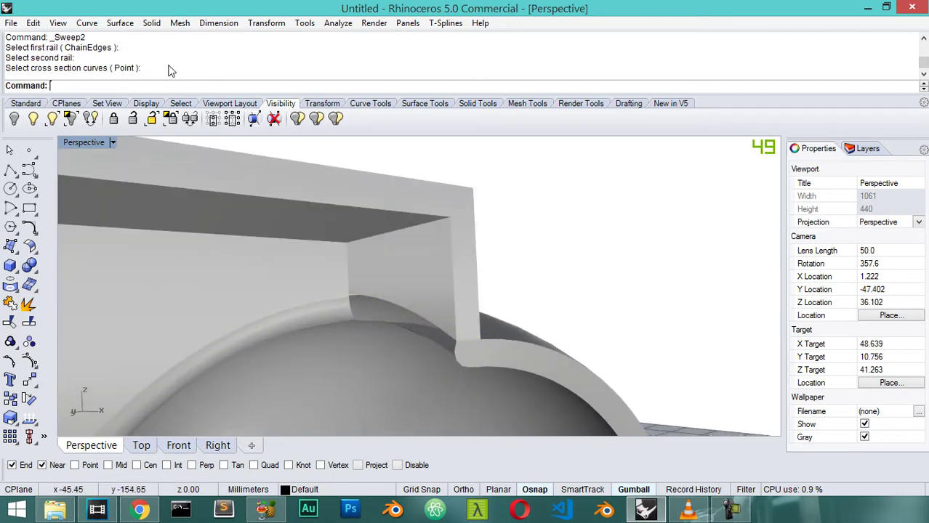
# - Start Sweep 2 Rails with the gap's sphere and box-wall edges as rails and the adjoining fillet's end edge as cross section
pyautogui.click(120, 22)
pyautogui.click(156, 81)
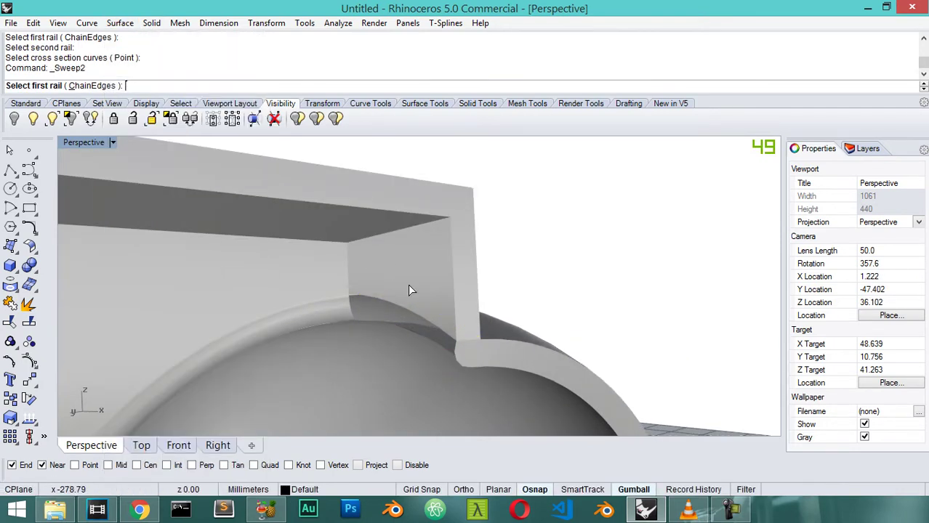
pyautogui.moveTo(414, 316); pyautogui.dragTo(308, 286, button='right')
pyautogui.click(452, 257)
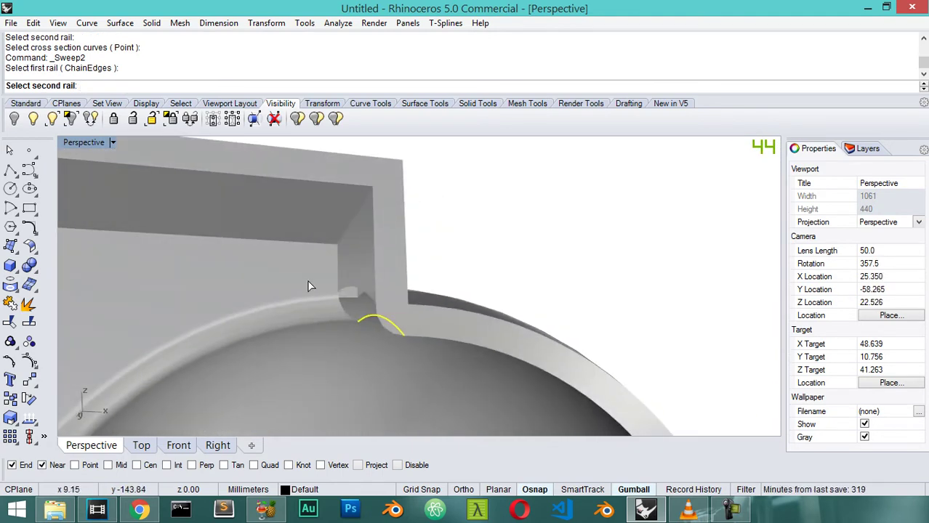
pyautogui.click(347, 292)
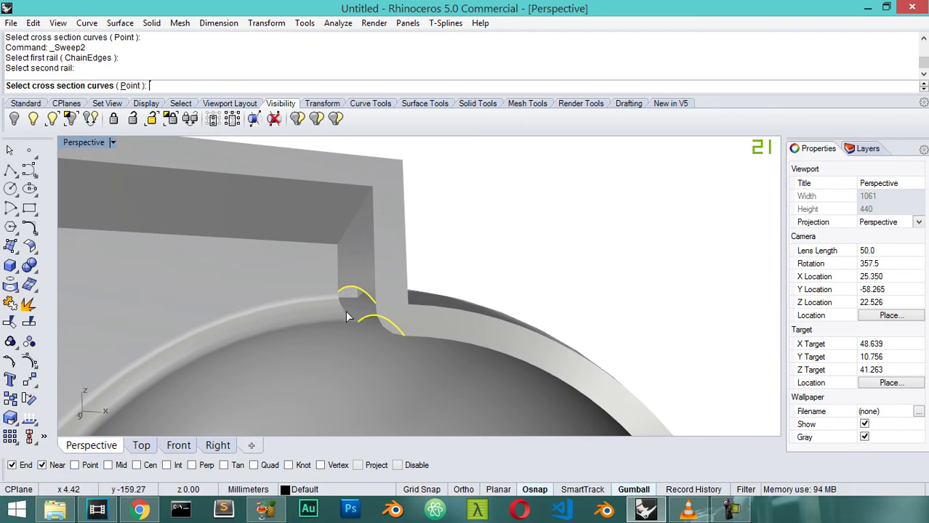
pyautogui.click(348, 316)
pyautogui.press('Return')
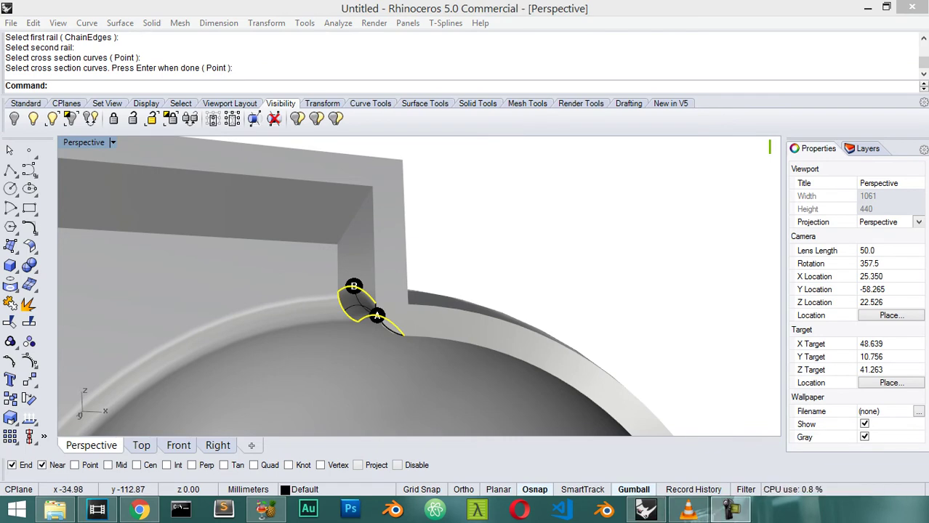
# - Rebuild the sweep's cross section with 7 control points and create the surface that fills the gap
pyautogui.moveTo(773, 189); pyautogui.dragTo(619, 149)
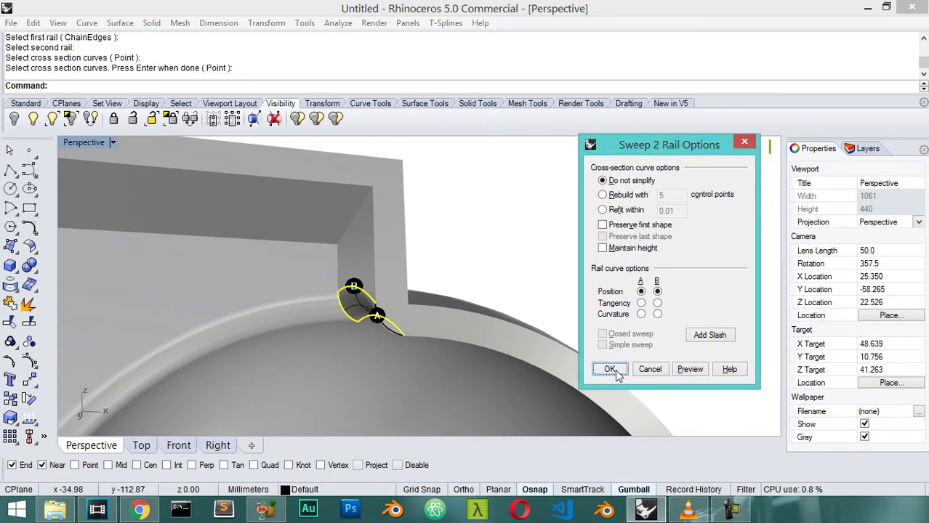
pyautogui.click(632, 199)
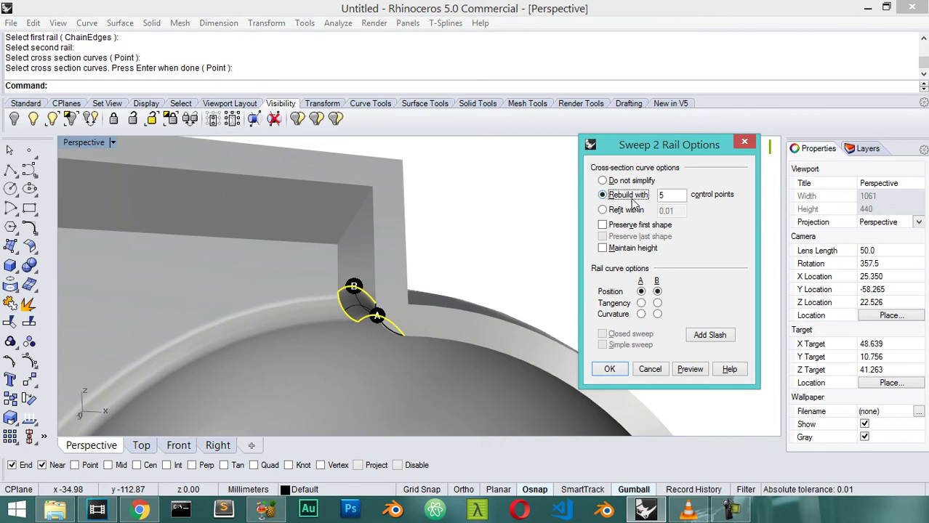
pyautogui.moveTo(672, 196); pyautogui.dragTo(652, 201)
pyautogui.write('7')
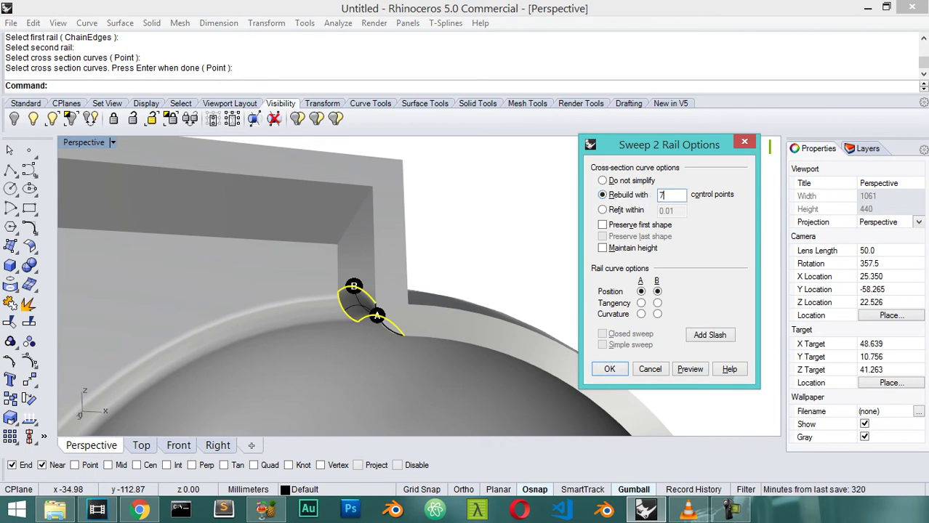
pyautogui.click(608, 369)
# - Select the new swept surface together with the surrounding shell surfaces and join them
pyautogui.moveTo(397, 330); pyautogui.dragTo(504, 269, button='right')
pyautogui.click(503, 269)
pyautogui.moveTo(602, 208); pyautogui.dragTo(312, 353)
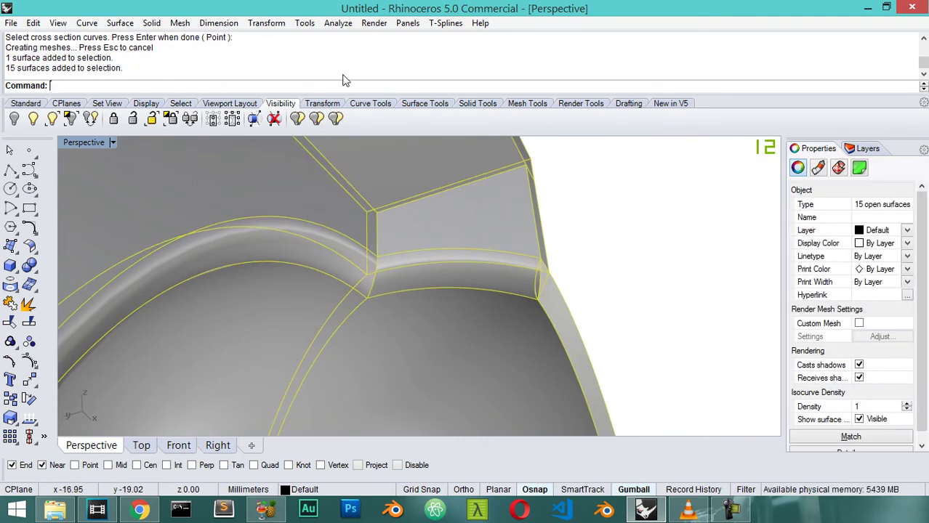
pyautogui.click(10, 303)
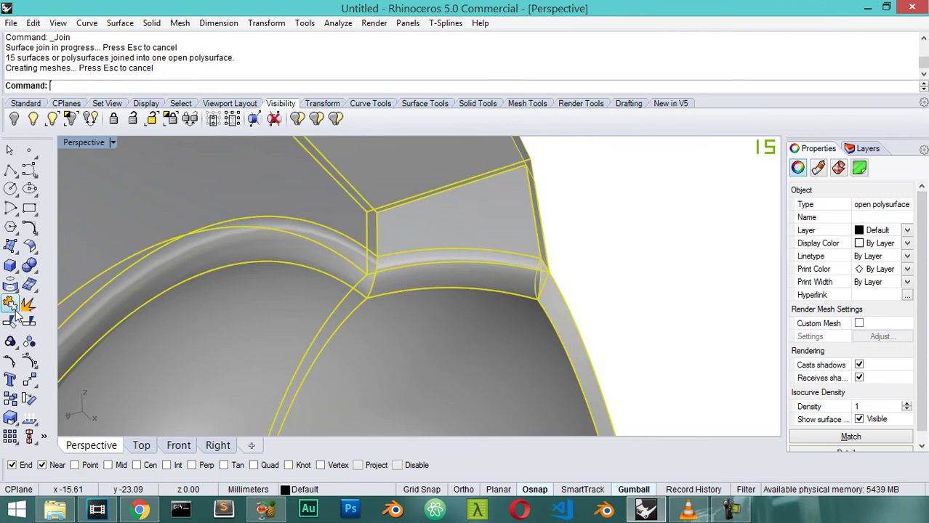
pyautogui.click(11, 304)
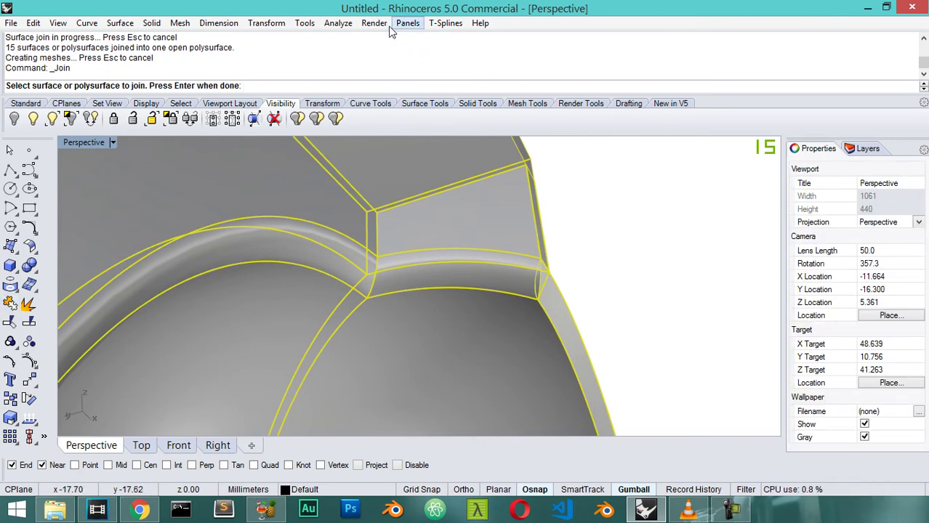
# - Show the naked edges of the joined shell and examine them around the box opening, fillet and sphere
pyautogui.click(338, 22)
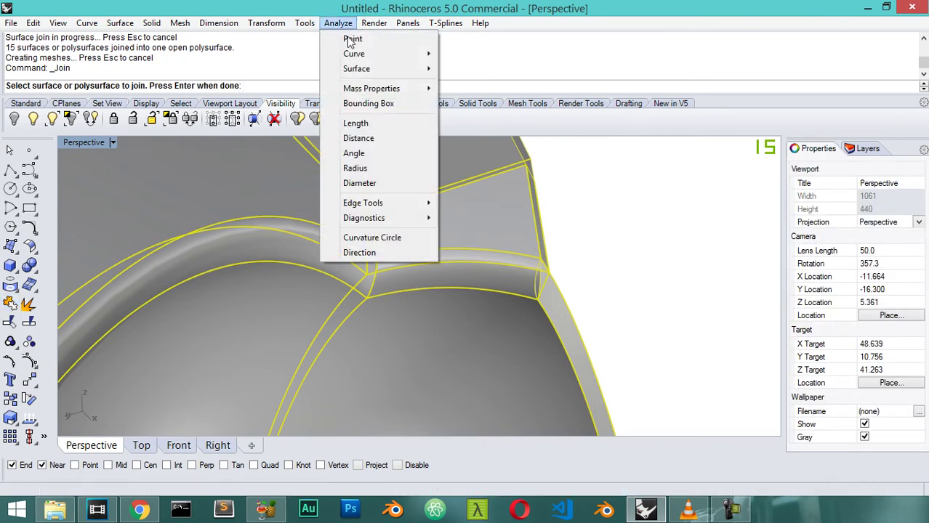
pyautogui.moveTo(436, 205)
pyautogui.click(479, 202)
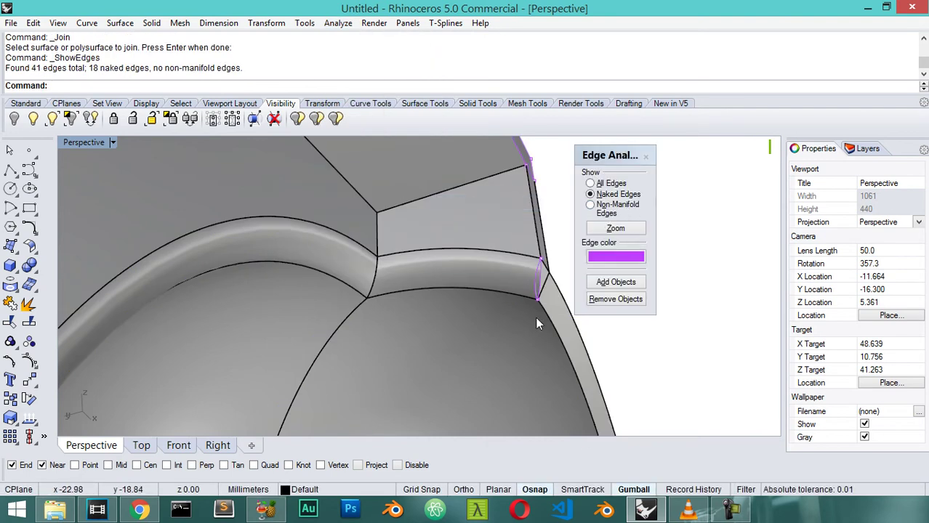
pyautogui.moveTo(535, 317); pyautogui.dragTo(411, 257, button='right')
pyautogui.moveTo(432, 287); pyautogui.dragTo(319, 268, button='right')
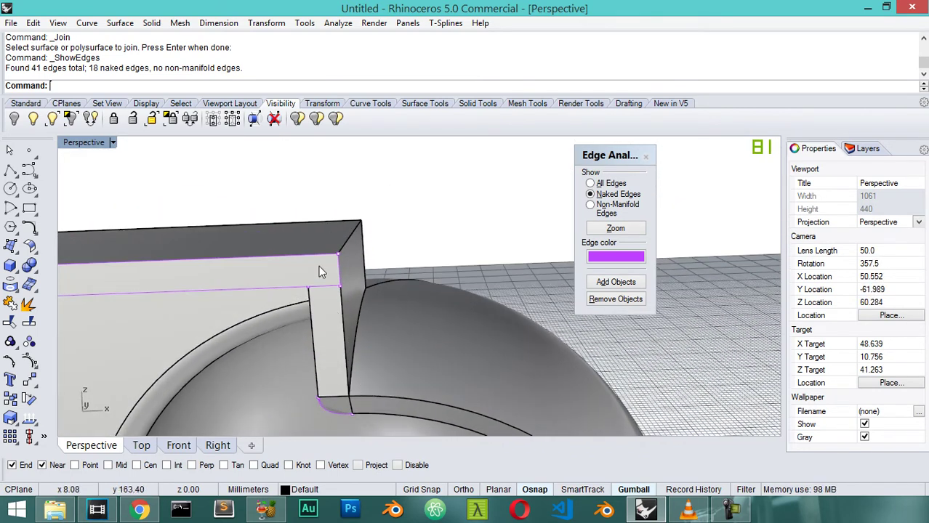
pyautogui.scroll(-16, 319, 252)
pyautogui.moveTo(322, 319); pyautogui.dragTo(268, 340, button='right')
pyautogui.scroll(8, 268, 340)
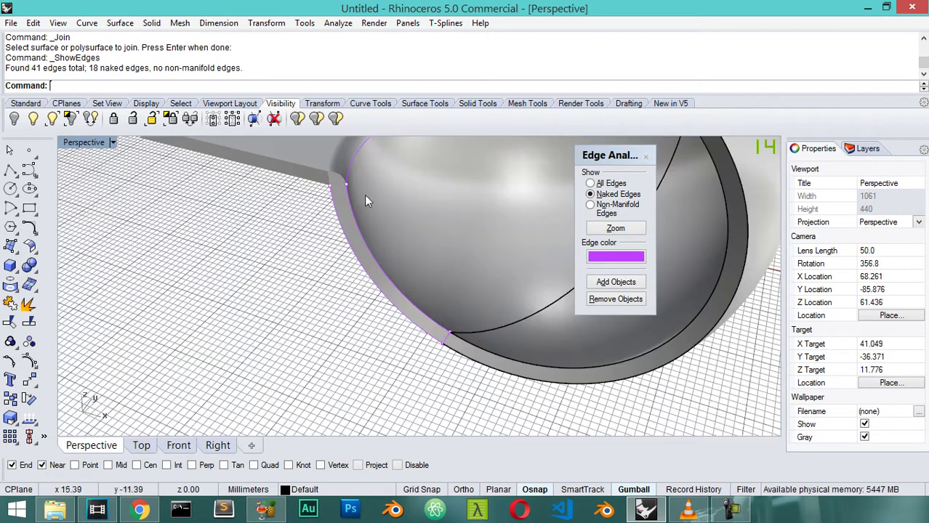
pyautogui.keyDown('shift'); pyautogui.moveTo(404, 216); pyautogui.dragTo(369, 340, button='right'); pyautogui.keyUp('shift')
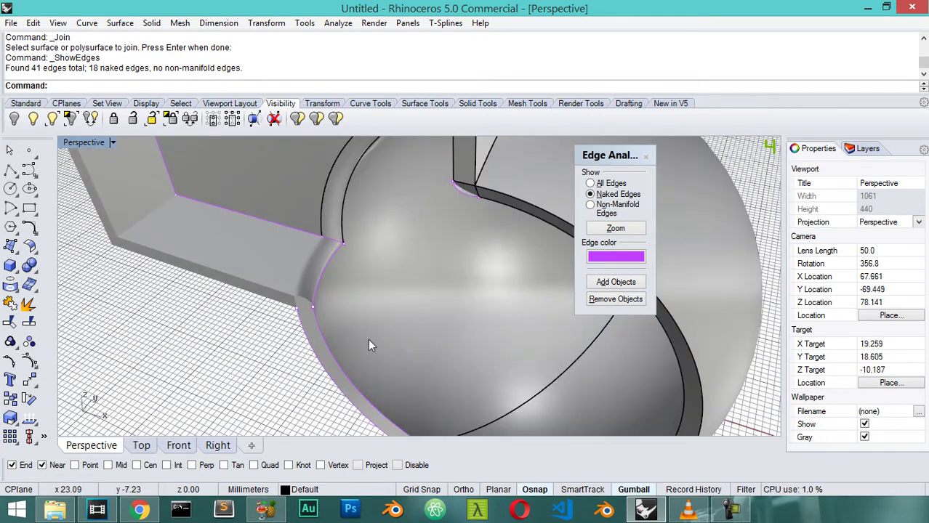
# - Try moving the joined polysurface away from the rim surfaces, select the ones left behind, and undo the move
pyautogui.click(331, 354)
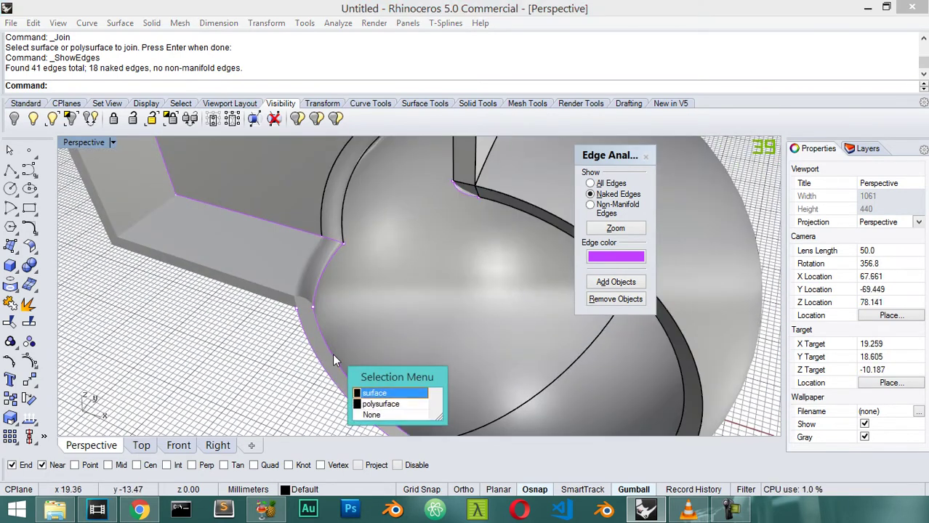
pyautogui.click(380, 403)
pyautogui.scroll(-8, 355, 306)
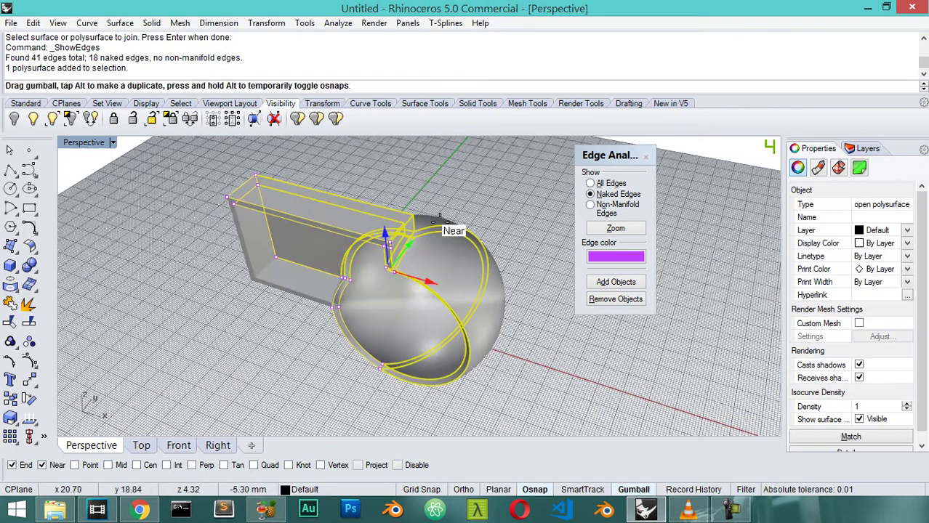
pyautogui.moveTo(440, 222); pyautogui.dragTo(485, 160)
pyautogui.click(313, 270)
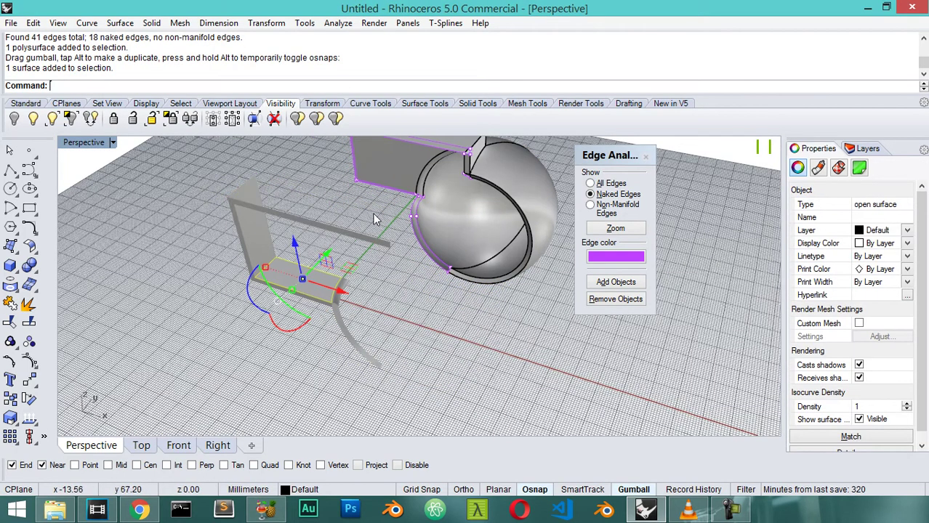
pyautogui.moveTo(372, 214); pyautogui.dragTo(252, 362)
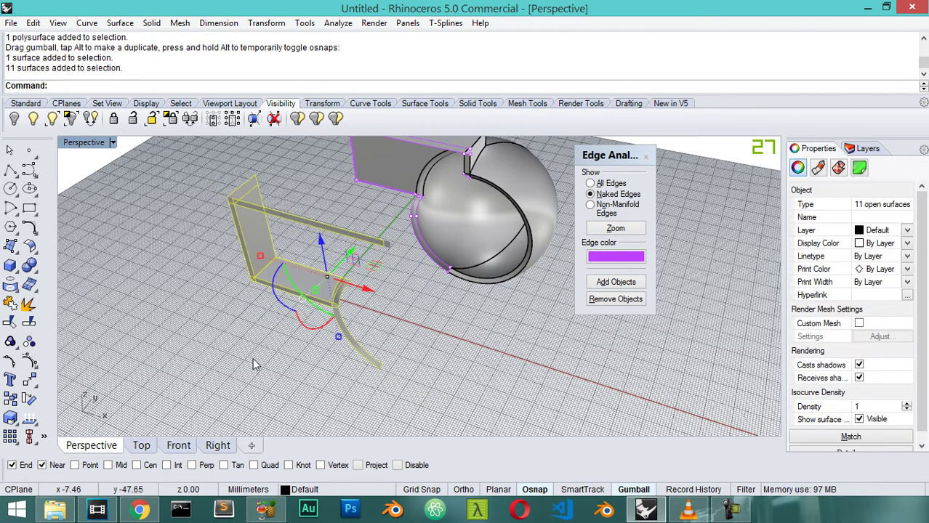
pyautogui.hotkey('ctrl', 'z')
# - Move the joined polysurface 50 mm along the gumball's Y axis to separate it from the unjoined rim surfaces
pyautogui.click(436, 178)
pyautogui.moveTo(436, 187); pyautogui.dragTo(228, 376)
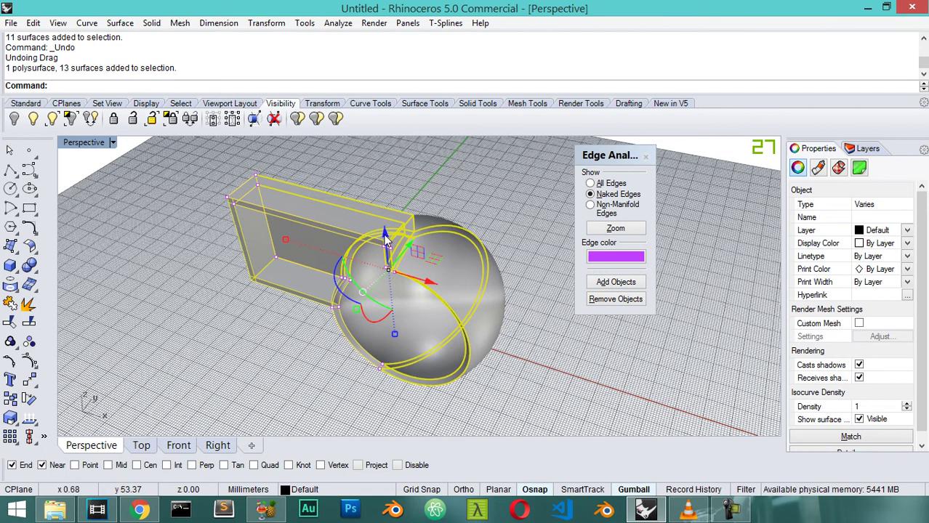
pyautogui.click(387, 242)
pyautogui.moveTo(408, 241)
pyautogui.mouseDown()
pyautogui.moveTo(425, 218)
pyautogui.moveTo(410, 243)
pyautogui.mouseUp()
pyautogui.hotkey('ctrl', 'z')
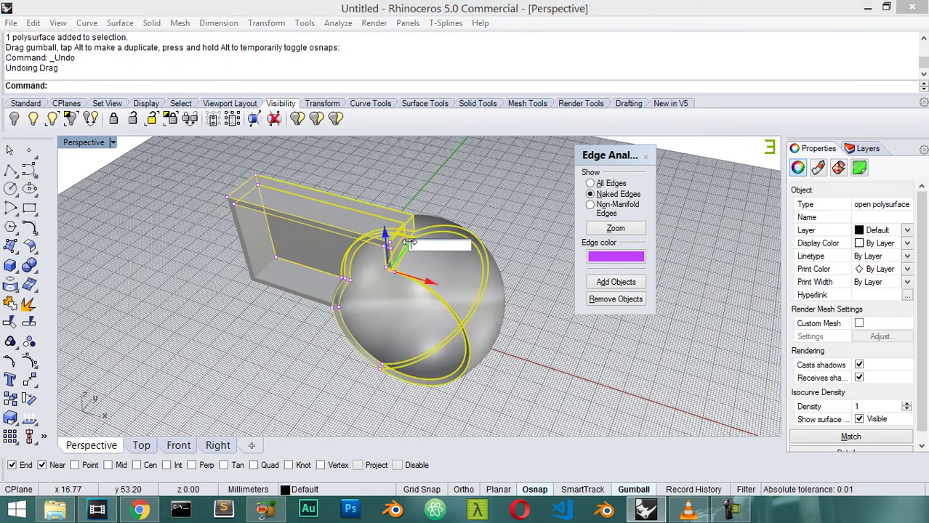
pyautogui.press('Return')
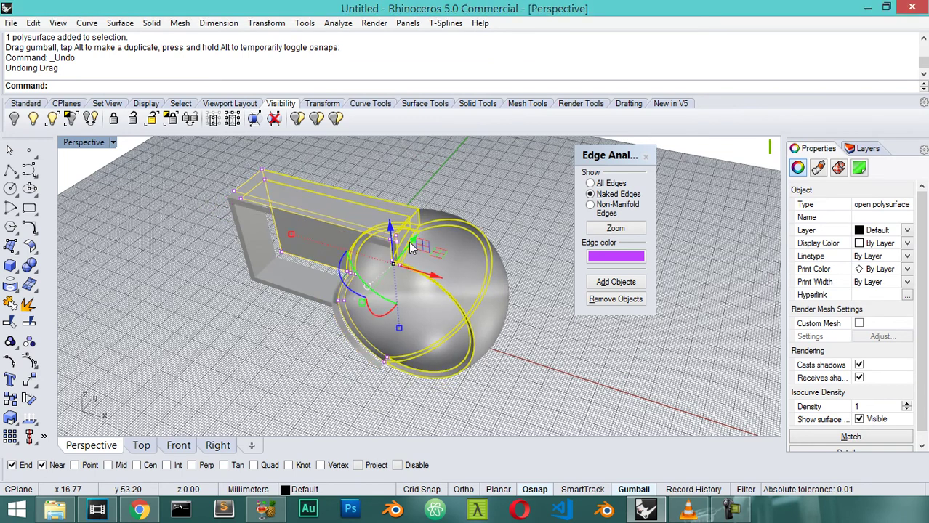
pyautogui.click(413, 239)
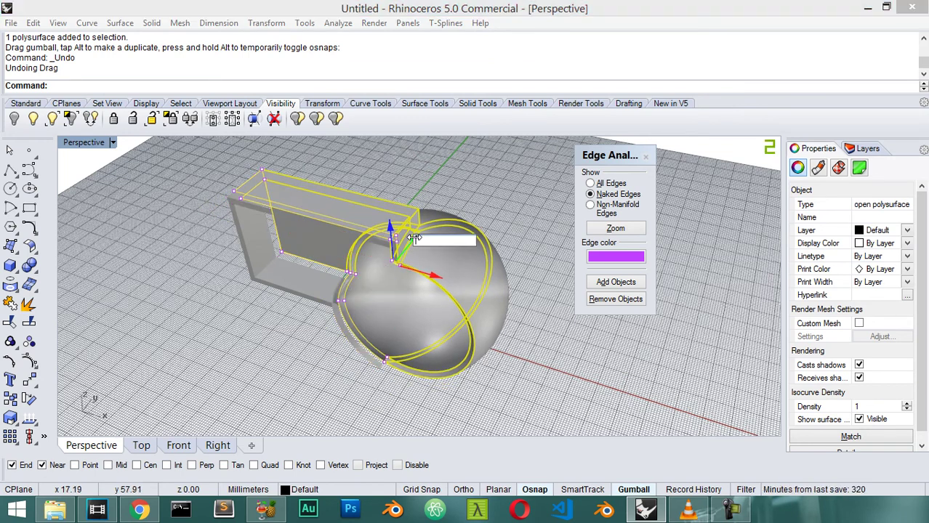
pyautogui.write('50')
pyautogui.press('Return')
pyautogui.click(472, 372)
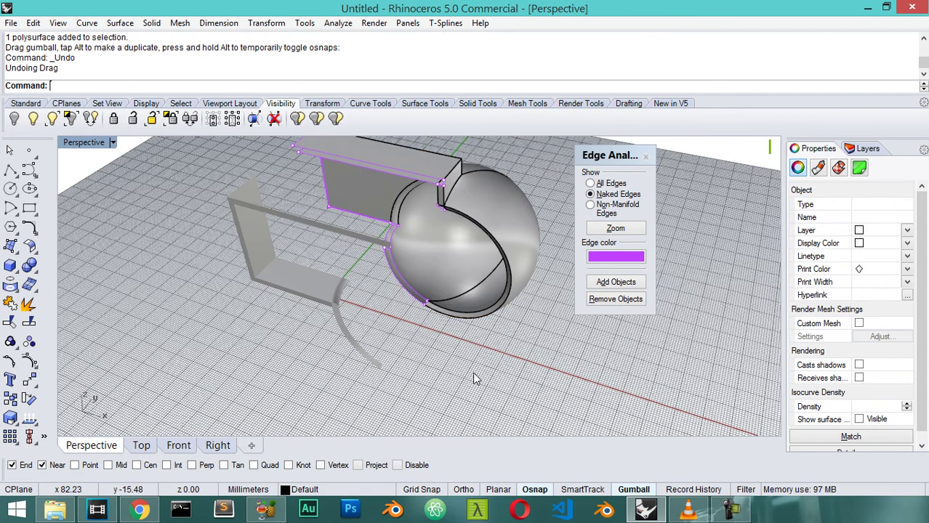
# - Examine the separated rim surfaces beside the polysurface and start zooming to the naked edges
pyautogui.moveTo(470, 322); pyautogui.dragTo(388, 333, button='right')
pyautogui.click(335, 263)
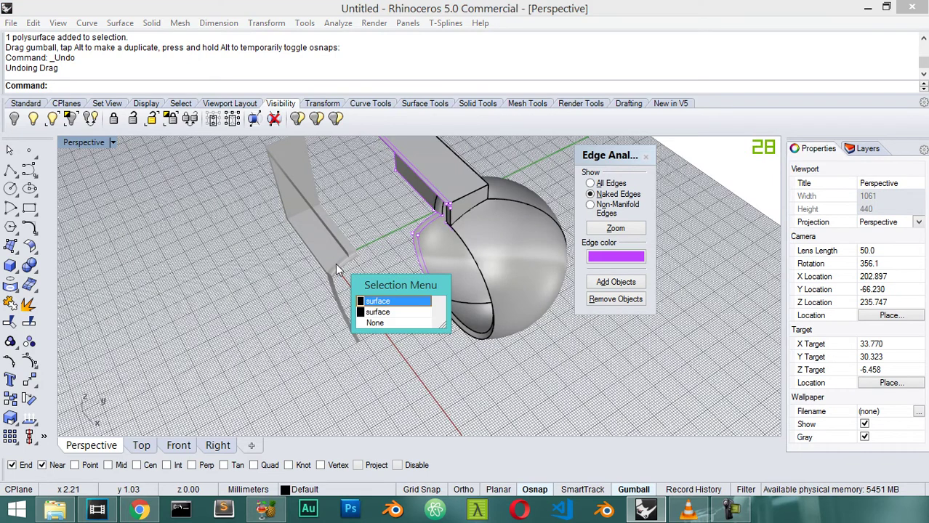
pyautogui.click(380, 314)
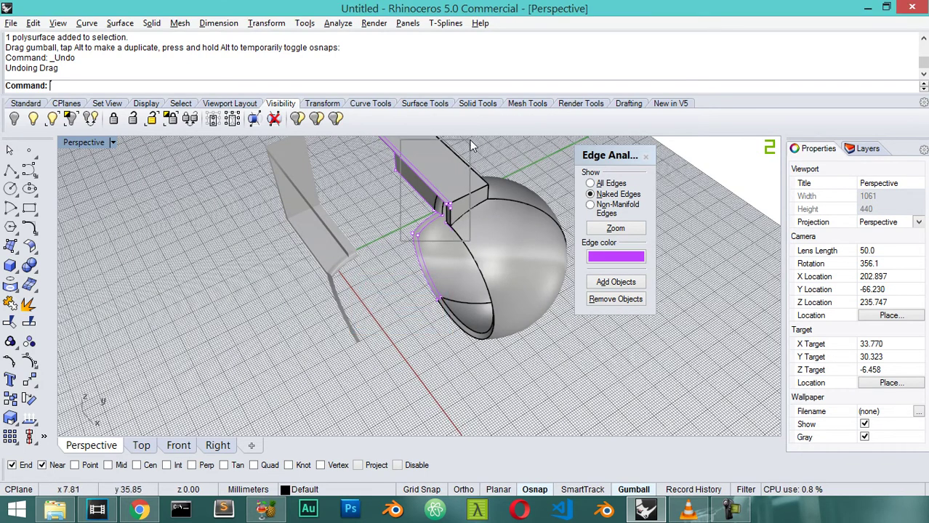
pyautogui.moveTo(448, 252); pyautogui.dragTo(436, 189, button='right')
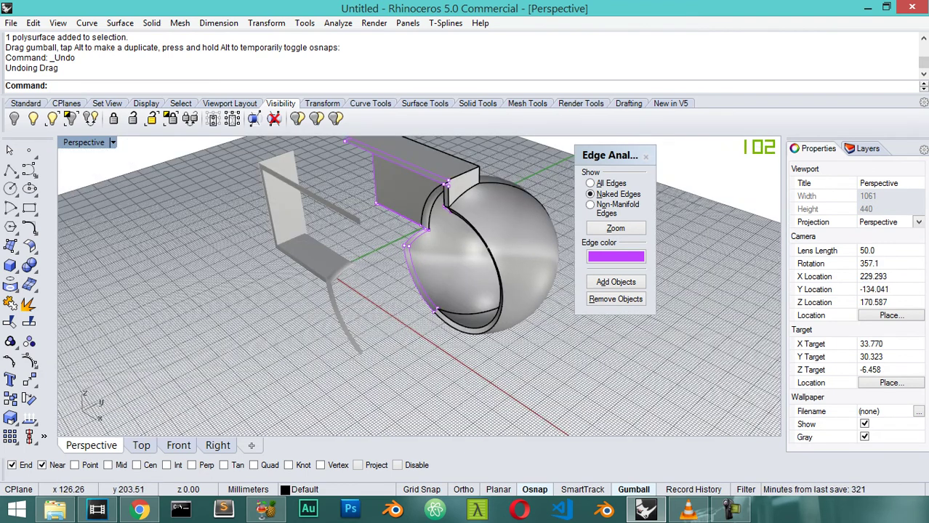
pyautogui.click(615, 228)
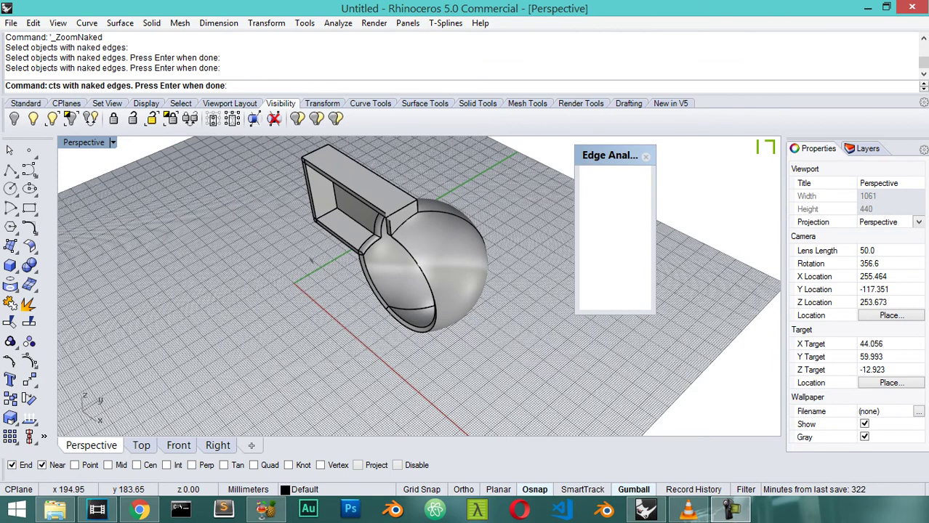
pyautogui.moveTo(295, 342); pyautogui.dragTo(377, 280, button='right')
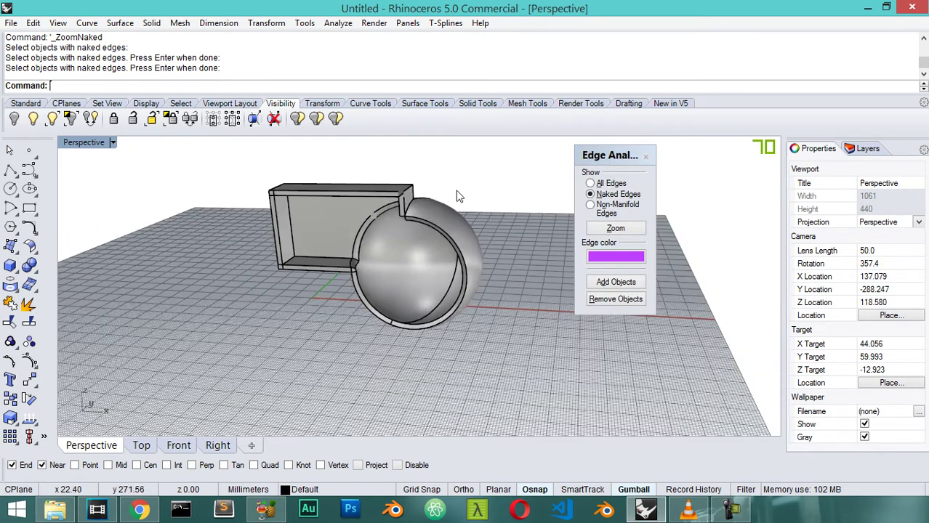
# - Select the whole box-sphere shell and explode it into separate surfaces
pyautogui.moveTo(469, 178); pyautogui.dragTo(229, 334)
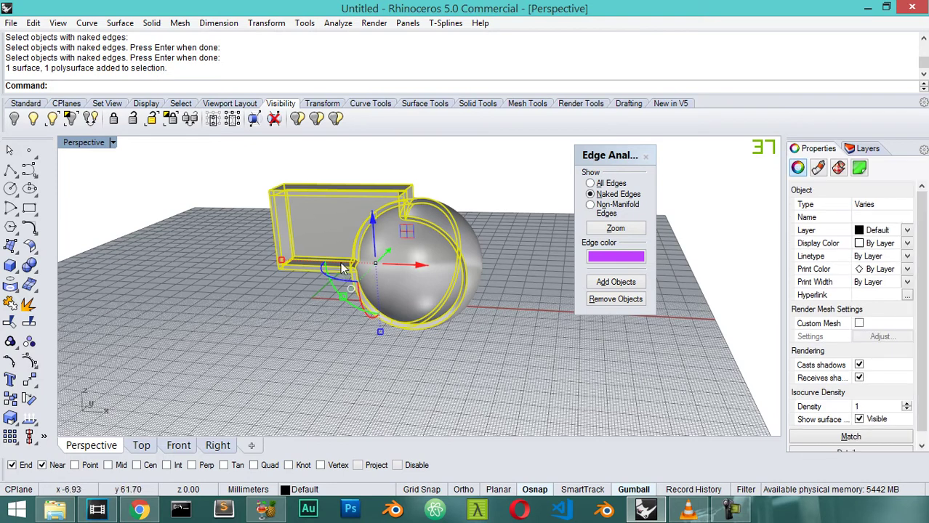
pyautogui.moveTo(342, 268); pyautogui.dragTo(466, 351, button='right')
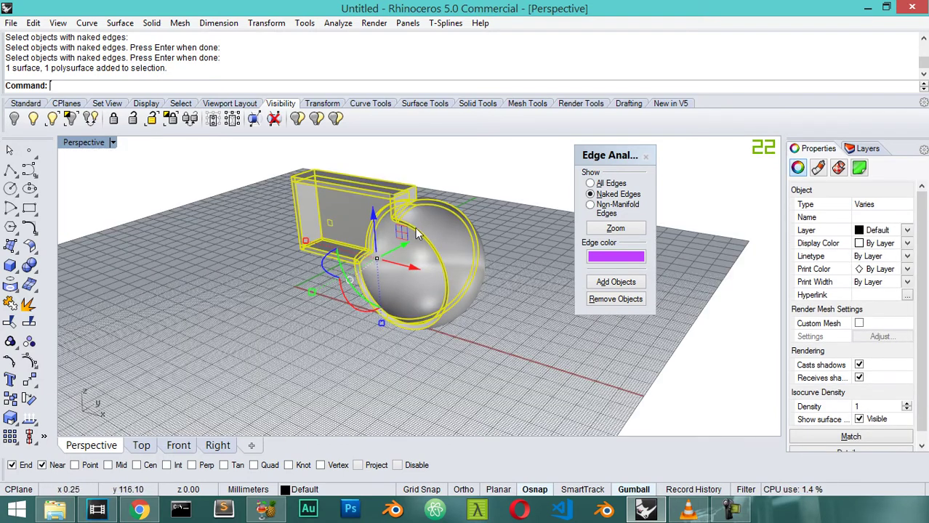
pyautogui.click(402, 364)
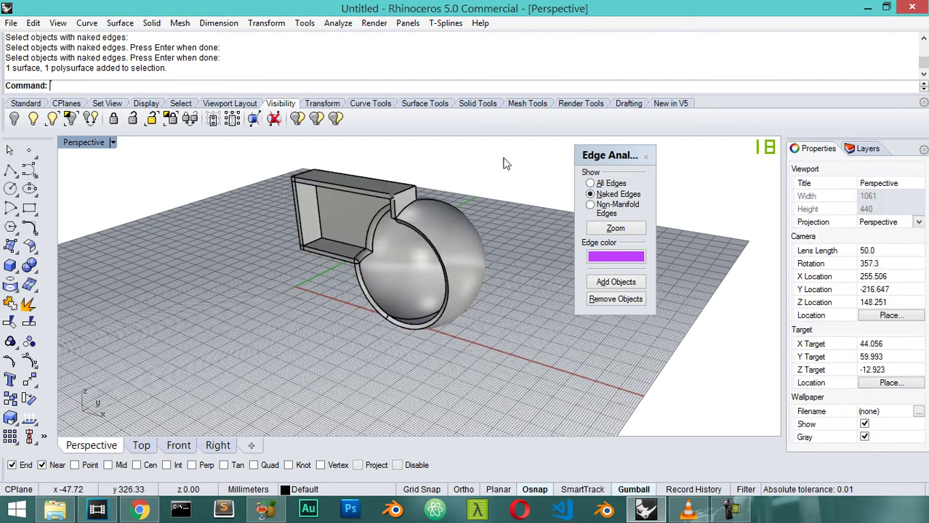
pyautogui.moveTo(312, 356); pyautogui.dragTo(312, 356)
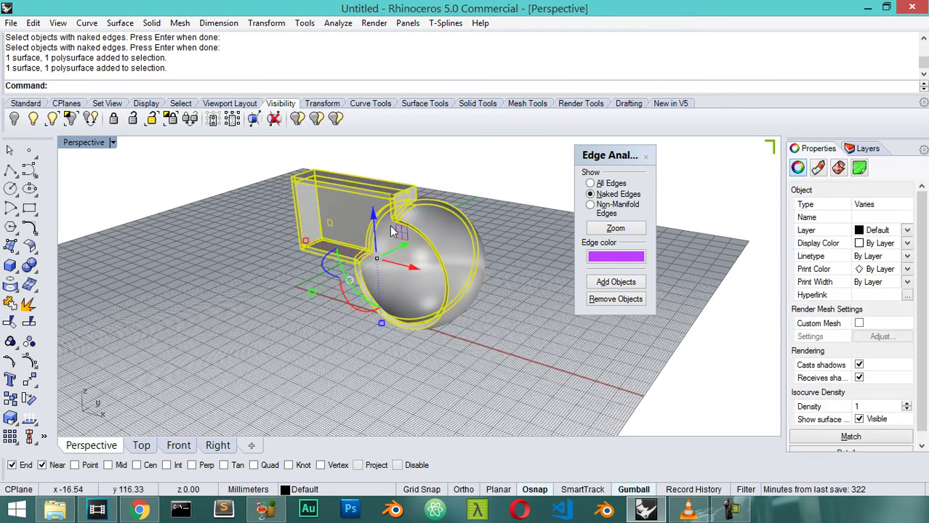
pyautogui.click(29, 304)
# - Try moving the sphere's curved surface away from the shell, and undo the move
pyautogui.click(452, 259)
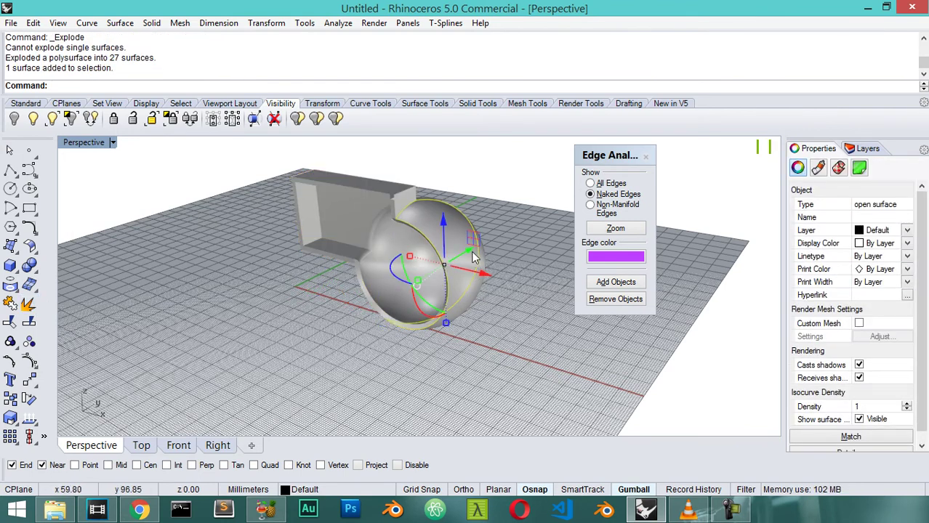
pyautogui.moveTo(474, 258); pyautogui.dragTo(566, 169)
pyautogui.hotkey('ctrl', 'z')
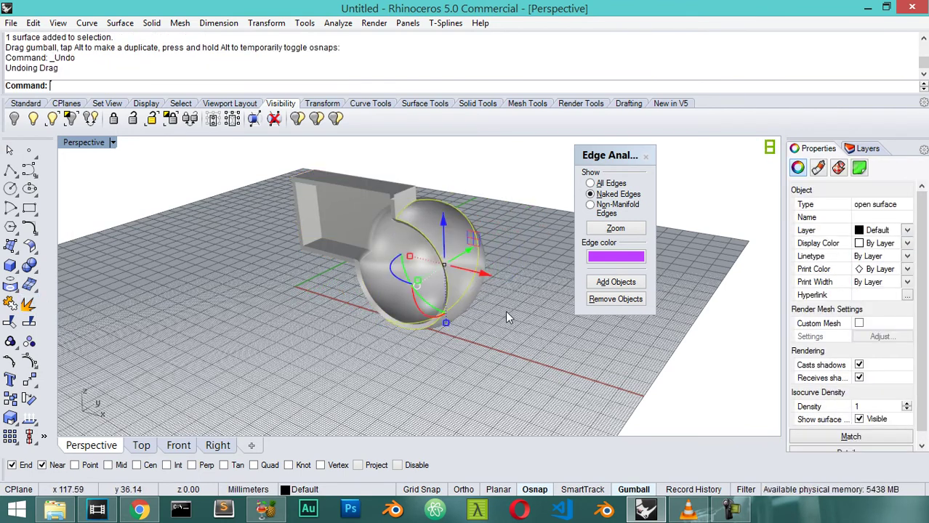
# - Select the exploded surfaces across the sphere and box together and join them
pyautogui.click(506, 312)
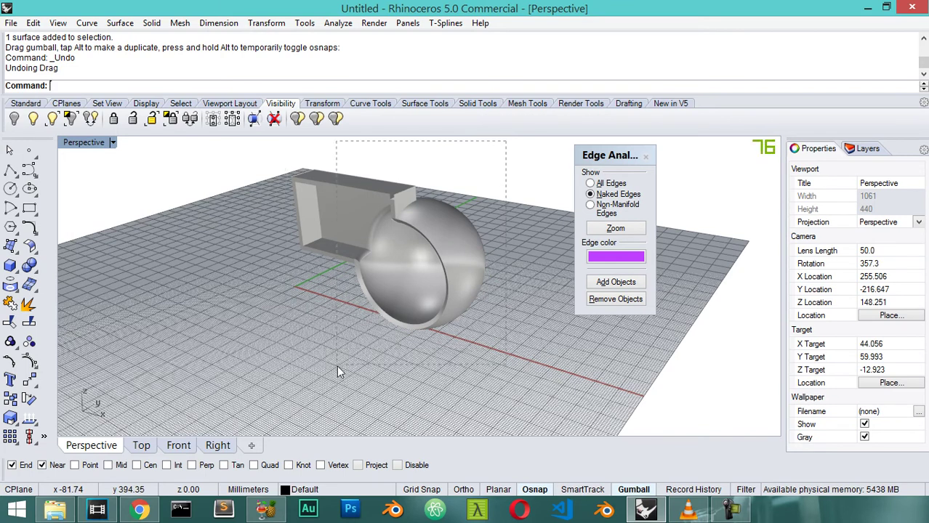
pyautogui.hotkey('ctrl', 'a')
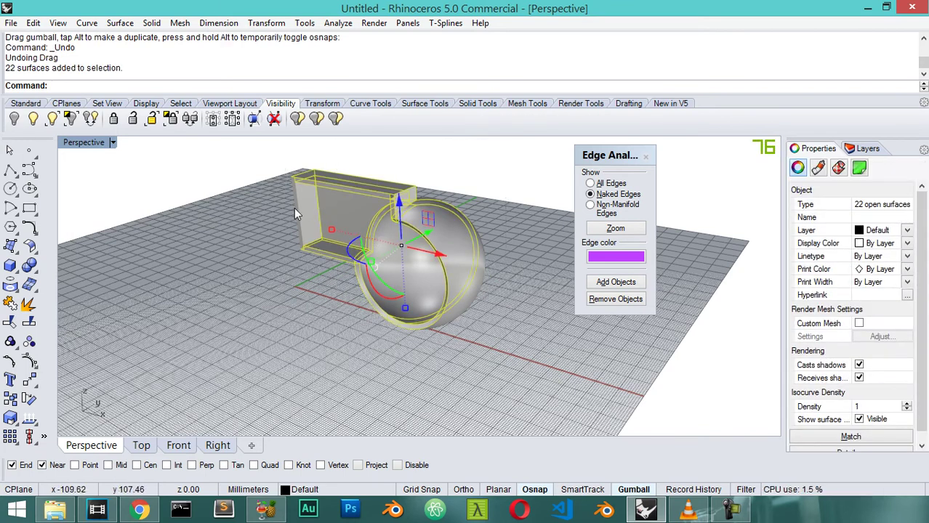
pyautogui.click(11, 304)
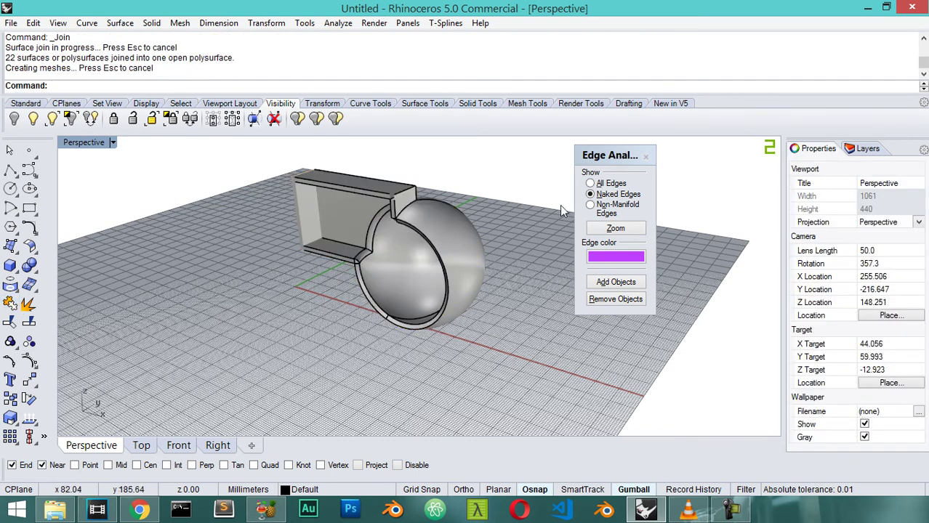
# - Zoom to the rejoined shell's naked edges, examine them at the box end and fillet corner, and close Edge Analysis
pyautogui.click(611, 229)
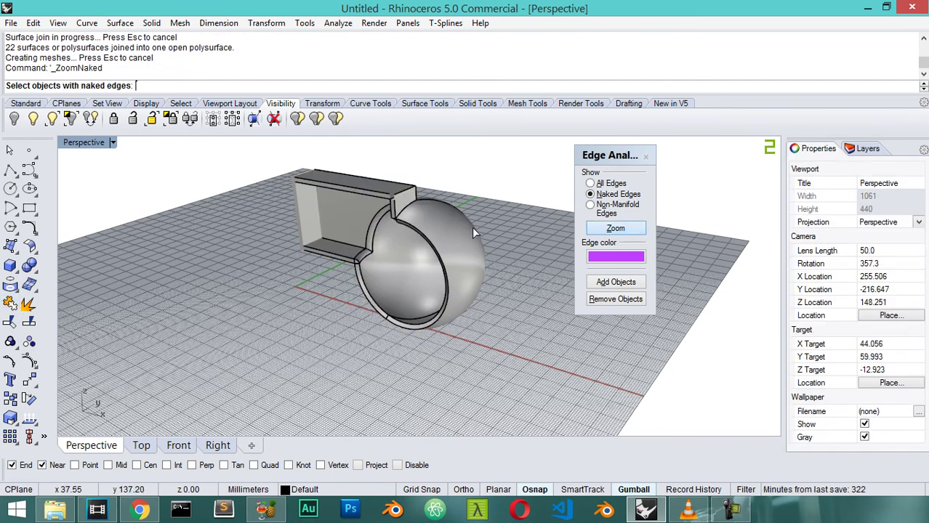
pyautogui.click(628, 227)
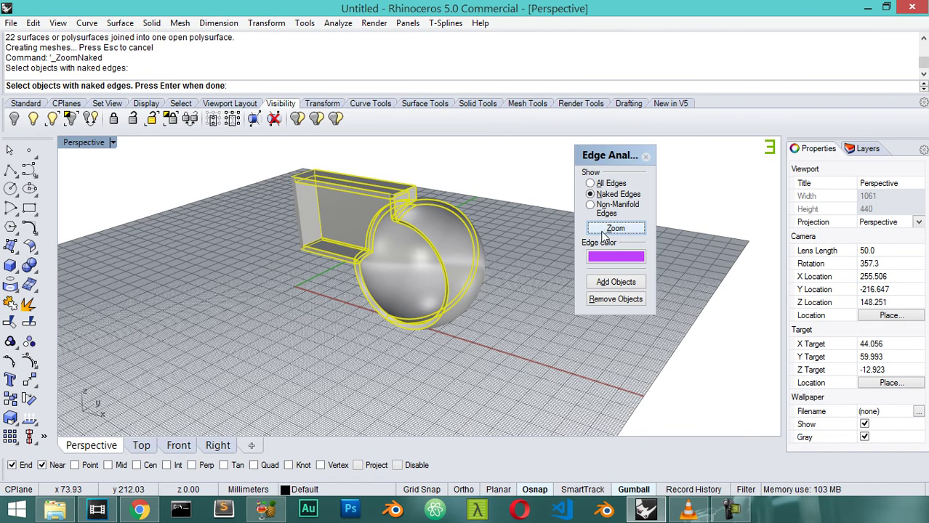
pyautogui.click(615, 229)
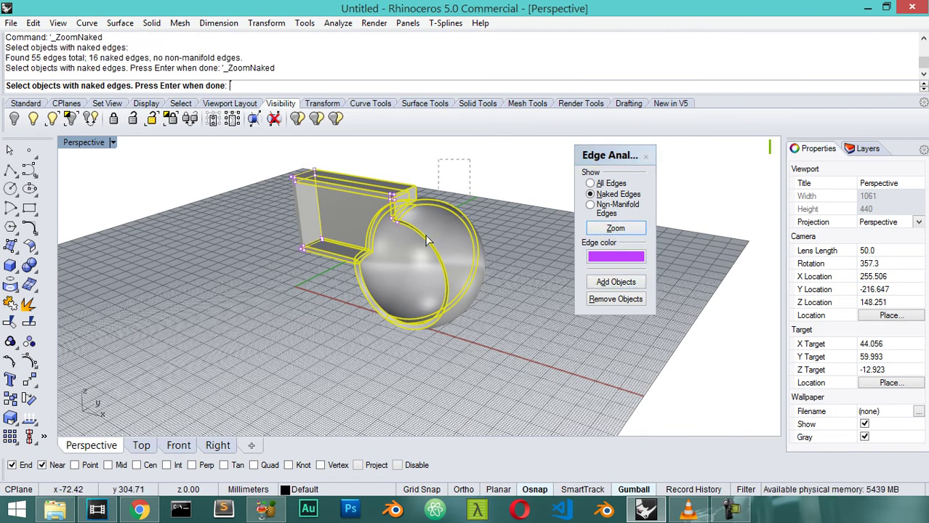
pyautogui.click(11, 304)
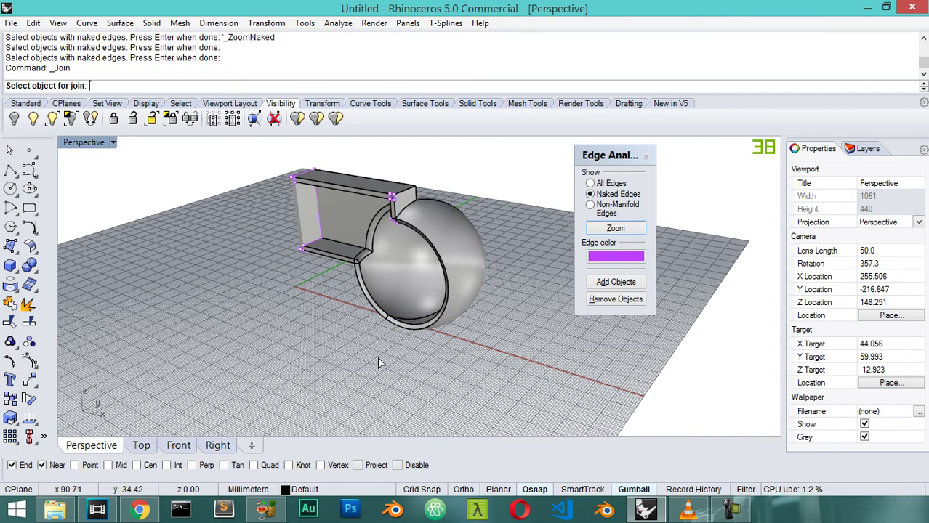
pyautogui.click(616, 228)
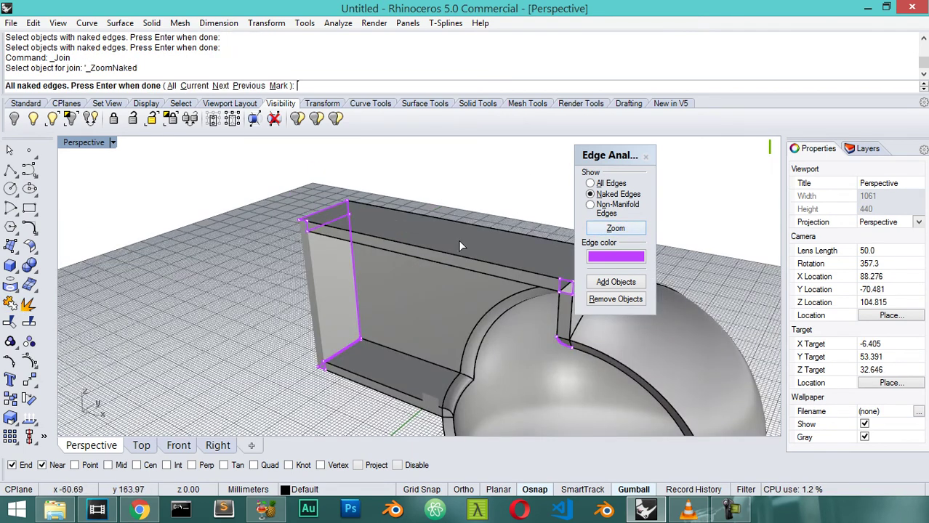
pyautogui.scroll(-3, 408, 248)
pyautogui.scroll(-3, 418, 298)
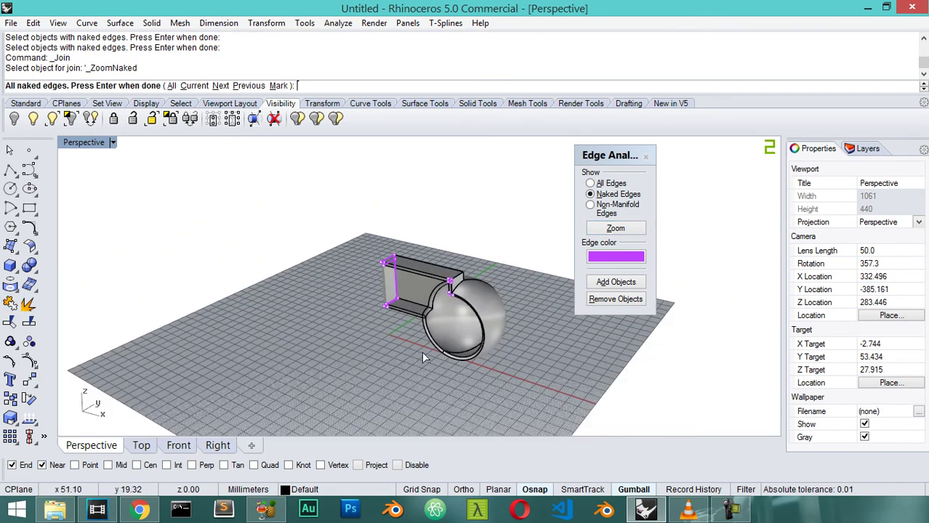
pyautogui.click(645, 157)
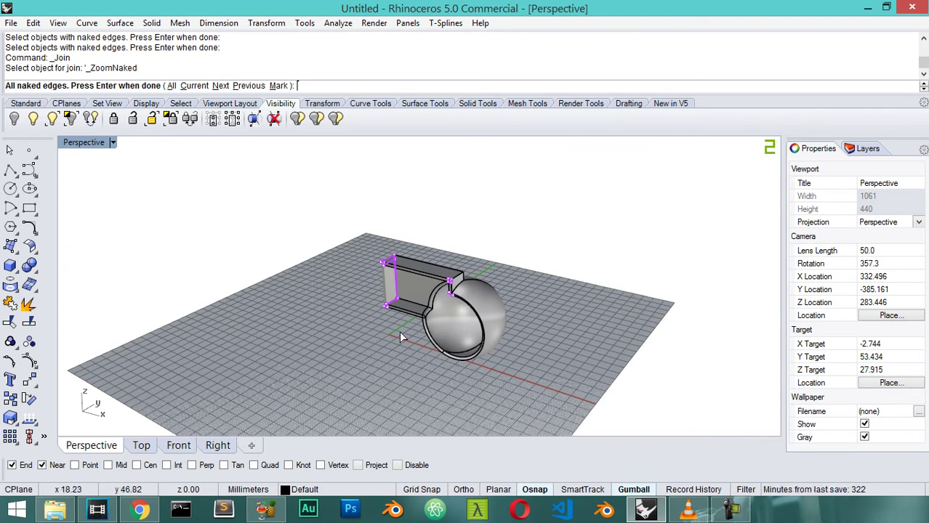
# - Cancel the naked-edge selection, then select all the box and sphere surfaces together and join them
pyautogui.press('Escape')
pyautogui.click(481, 299)
pyautogui.click(562, 227)
pyautogui.moveTo(574, 203); pyautogui.dragTo(320, 382)
pyautogui.click(12, 305)
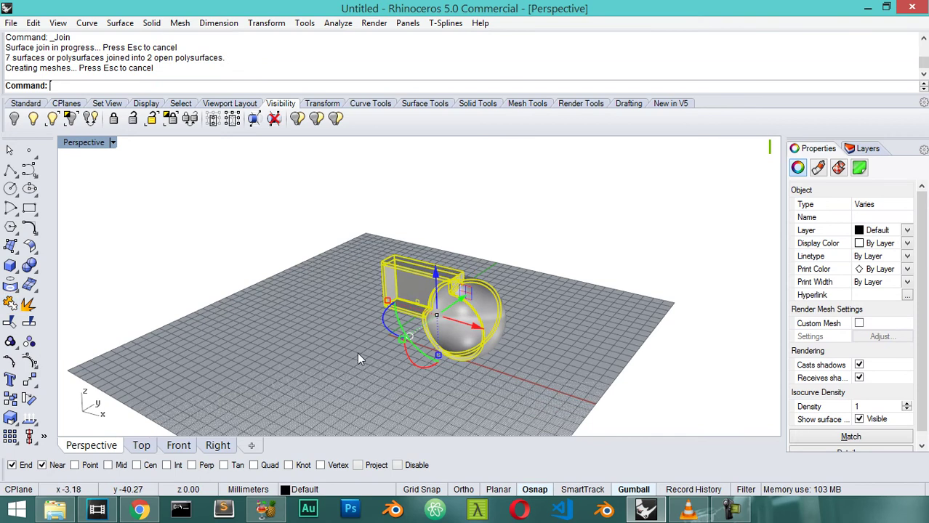
# - Show the naked edges of the joined box-sphere polysurface and examine them at the box's front corner beside the sphere
pyautogui.click(379, 22)
pyautogui.moveTo(346, 22)
pyautogui.moveTo(421, 204)
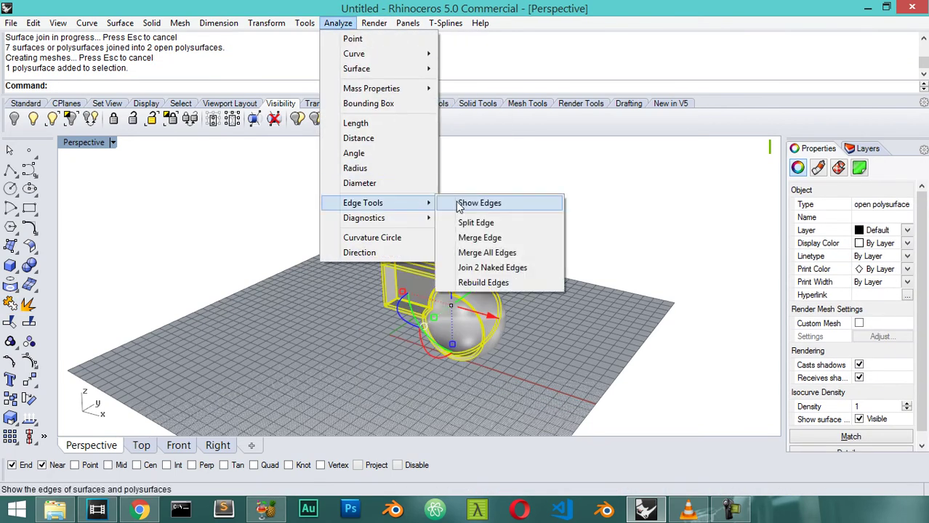
pyautogui.click(465, 204)
pyautogui.scroll(8, 463, 290)
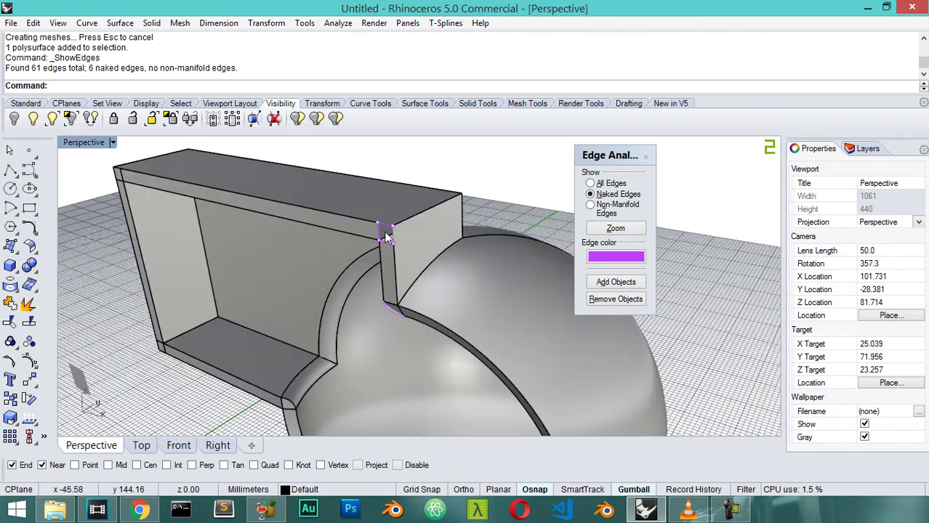
# - Move the small detached square surface 50 mm along the Y axis into the gap at the box's rim corner
pyautogui.click(76, 368)
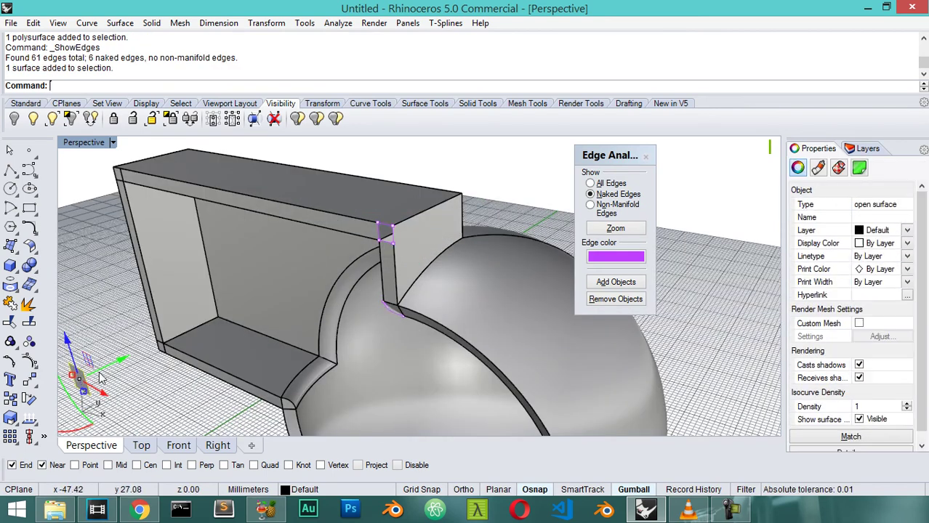
pyautogui.write('50')
pyautogui.press('Return')
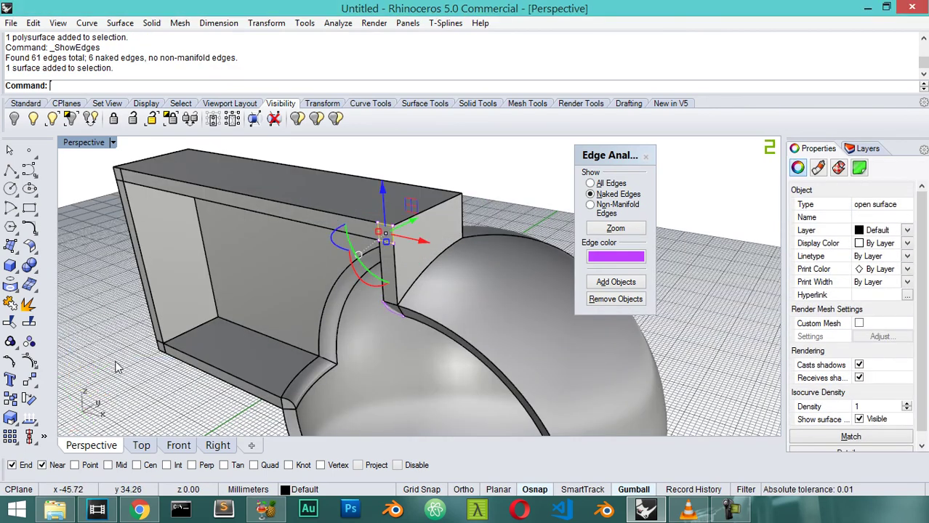
pyautogui.press('Escape')
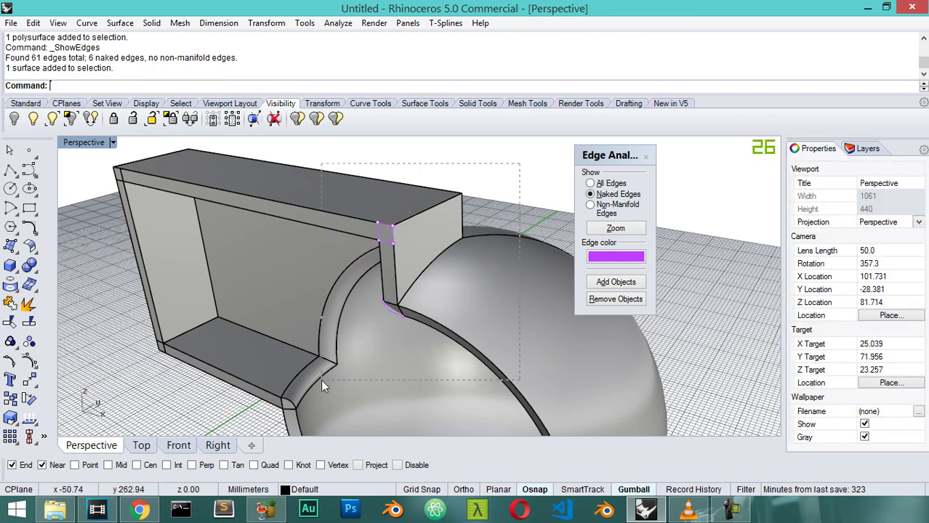
# - Select the small corner surface together with the box-sphere shell and join them
pyautogui.moveTo(321, 380); pyautogui.dragTo(321, 380)
pyautogui.click(10, 304)
pyautogui.click(501, 190)
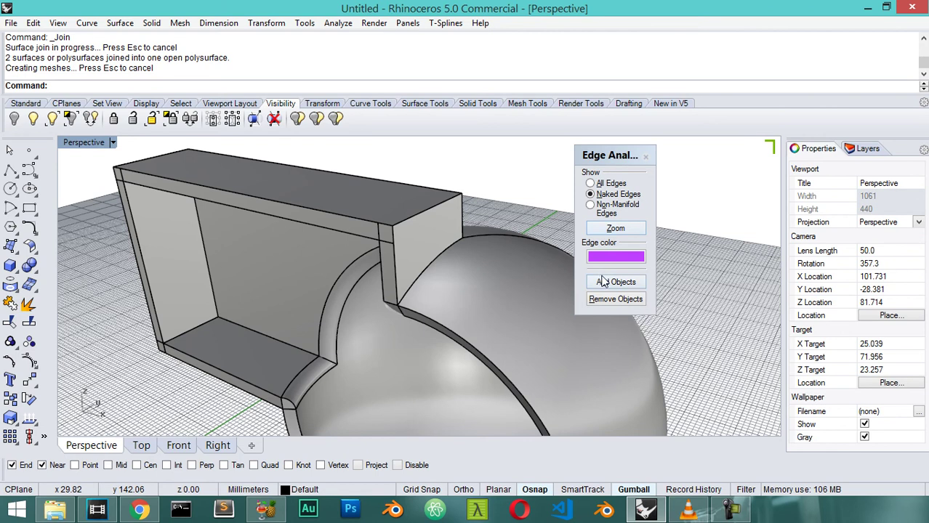
# - Add the rejoined shell to Edge Analysis and examine the naked edges at the inner fillet corner up close
pyautogui.click(465, 240)
pyautogui.click(614, 282)
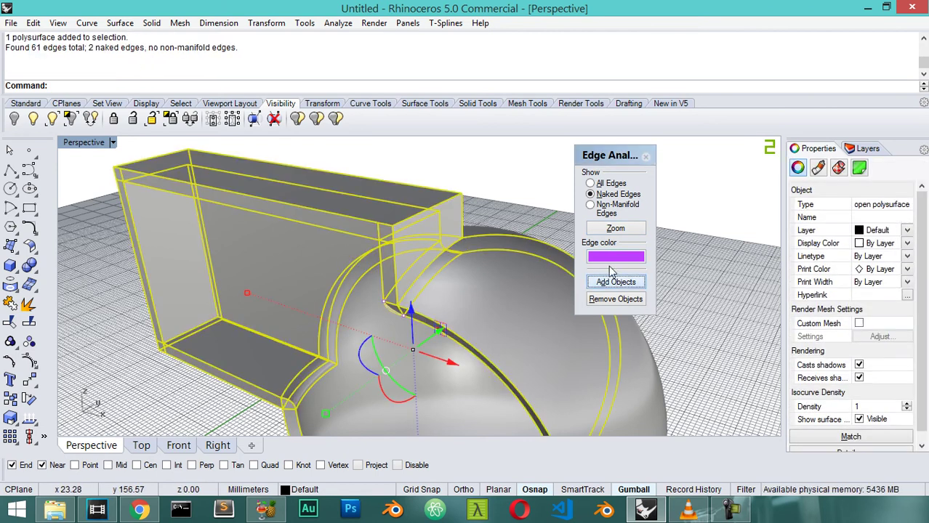
pyautogui.click(726, 260)
pyautogui.moveTo(372, 355); pyautogui.dragTo(416, 275, button='right')
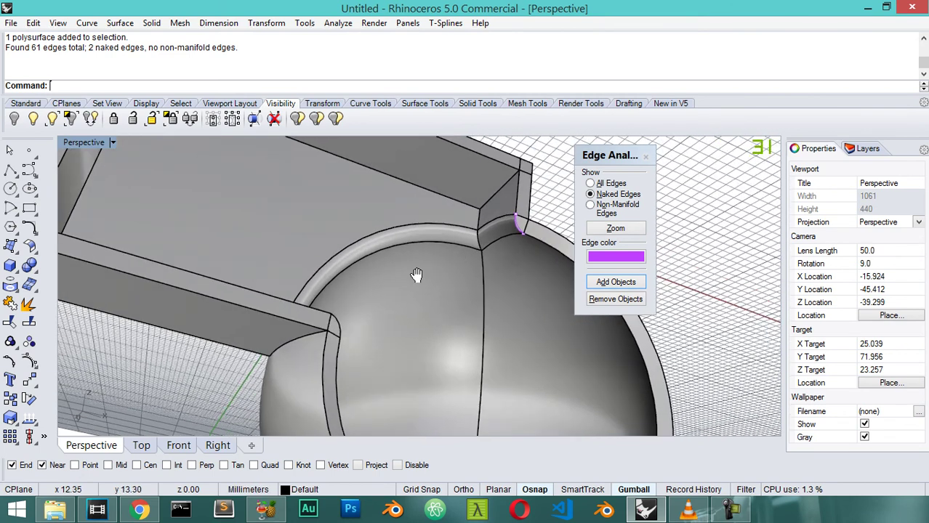
pyautogui.scroll(10, 414, 280)
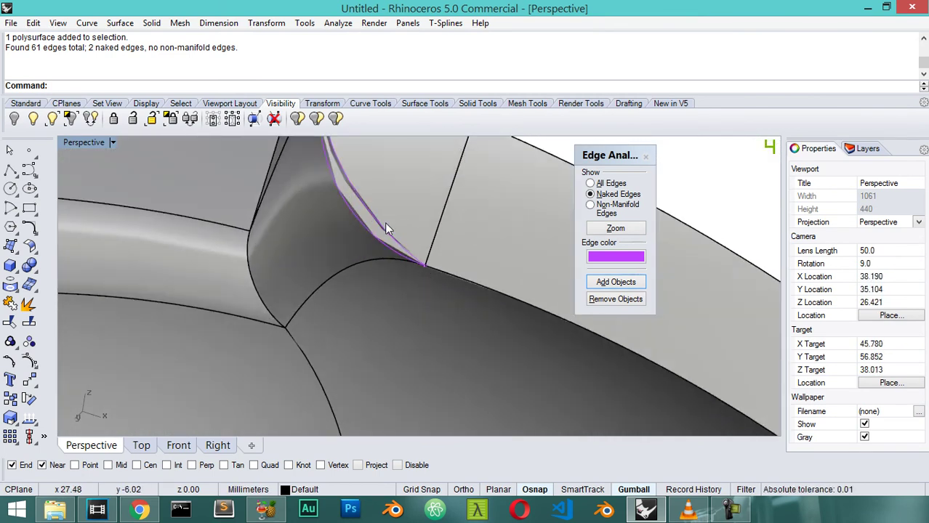
pyautogui.scroll(5, 399, 226)
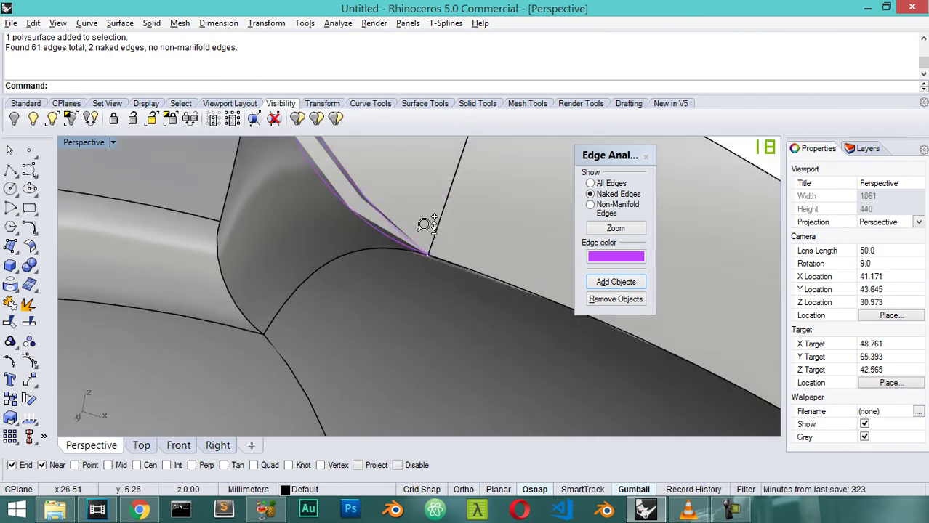
pyautogui.scroll(-5, 428, 224)
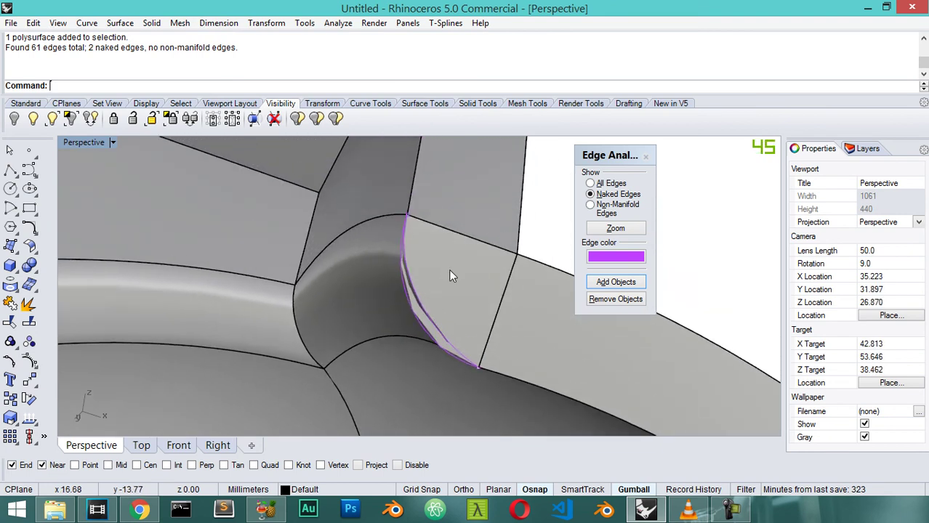